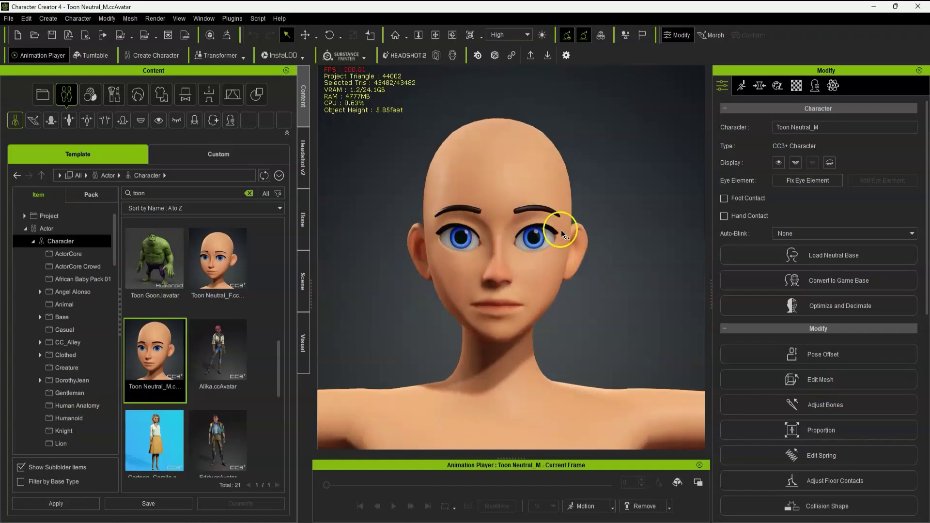
# Examine the toon character's face, eyes and eyelashes up close from the front and three-quarter angles
pyautogui.moveTo(561, 230); pyautogui.dragTo(592, 277, button='right')
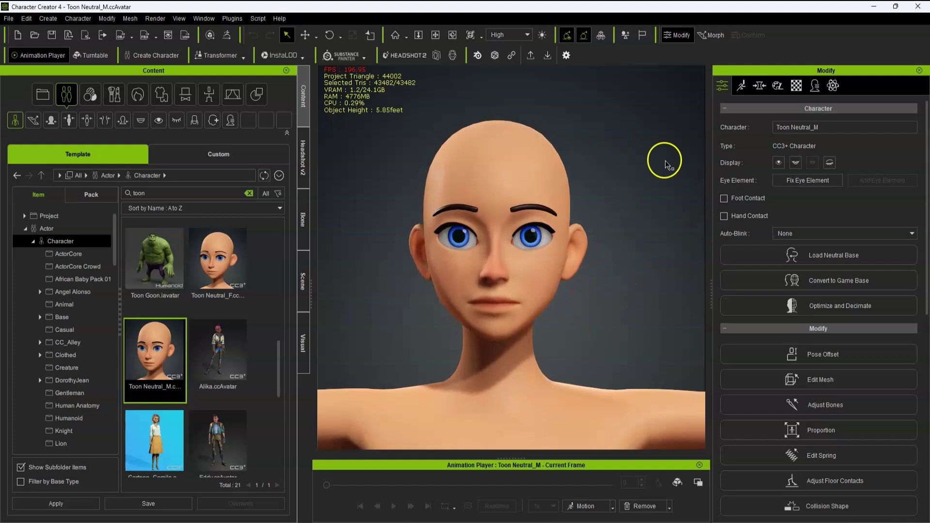
pyautogui.scroll(1, 591, 267)
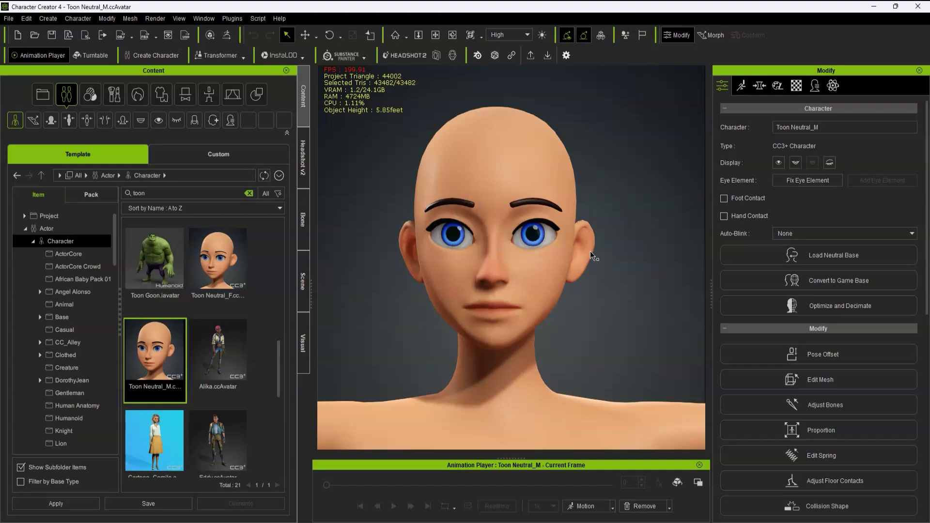
pyautogui.moveTo(533, 274); pyautogui.dragTo(440, 285, button='right')
pyautogui.moveTo(419, 250); pyautogui.dragTo(497, 222, button='right')
pyautogui.scroll(2, 497, 221)
pyautogui.scroll(-2, 488, 233)
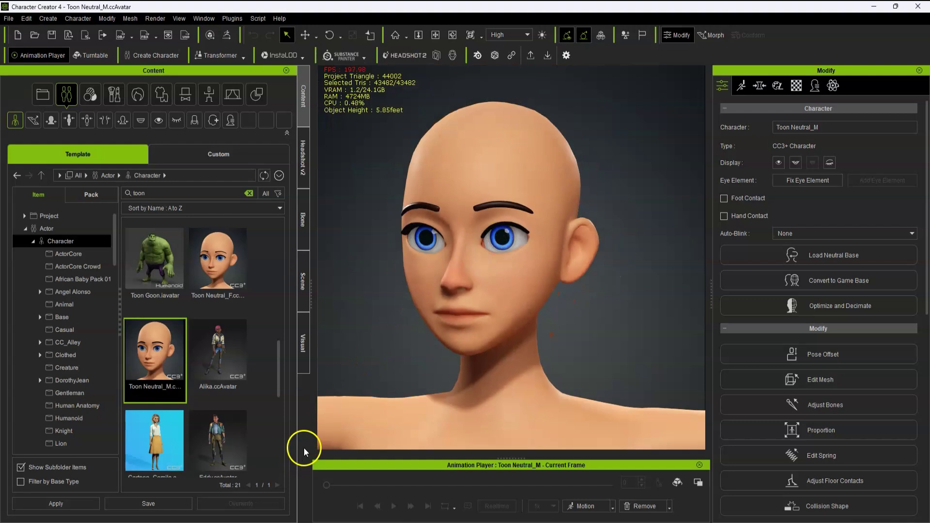
pyautogui.moveTo(477, 340); pyautogui.dragTo(474, 300, button='right')
pyautogui.scroll(2, 453, 227)
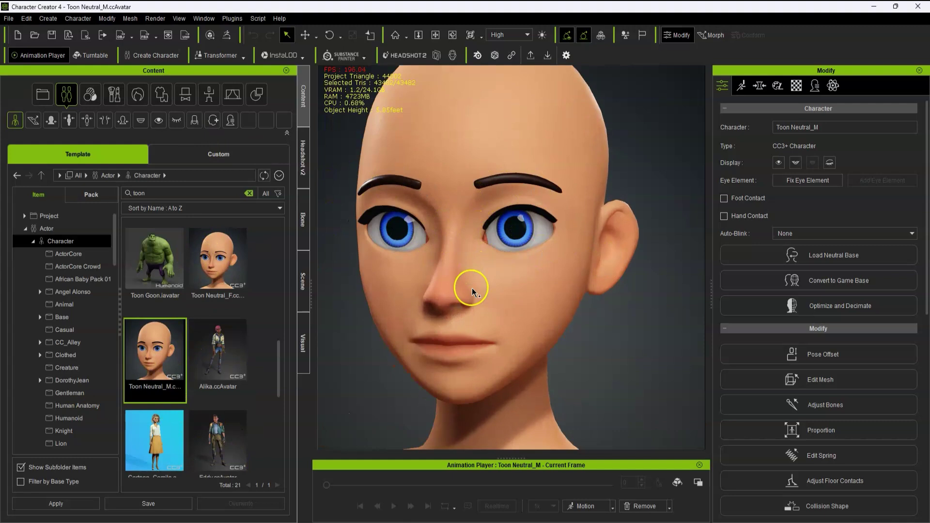
pyautogui.moveTo(472, 287); pyautogui.dragTo(520, 287, button='right')
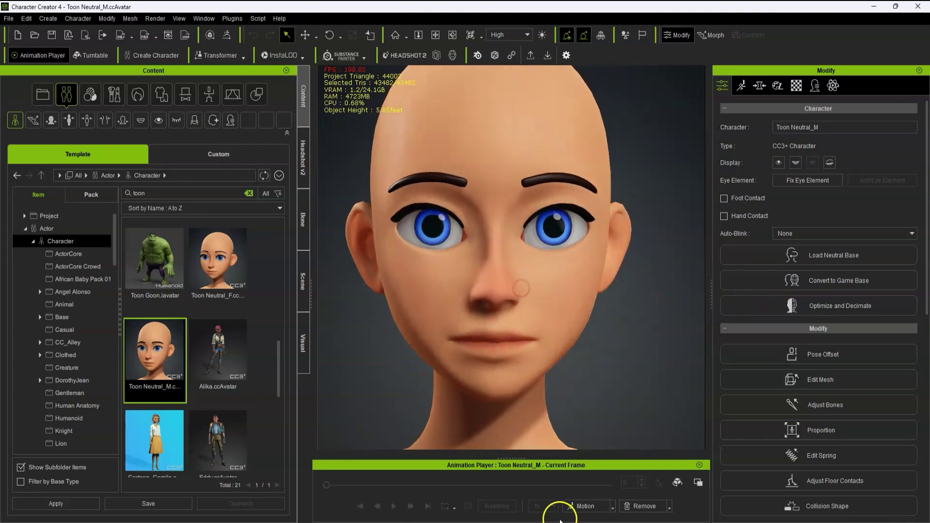
pyautogui.scroll(-2, 505, 333)
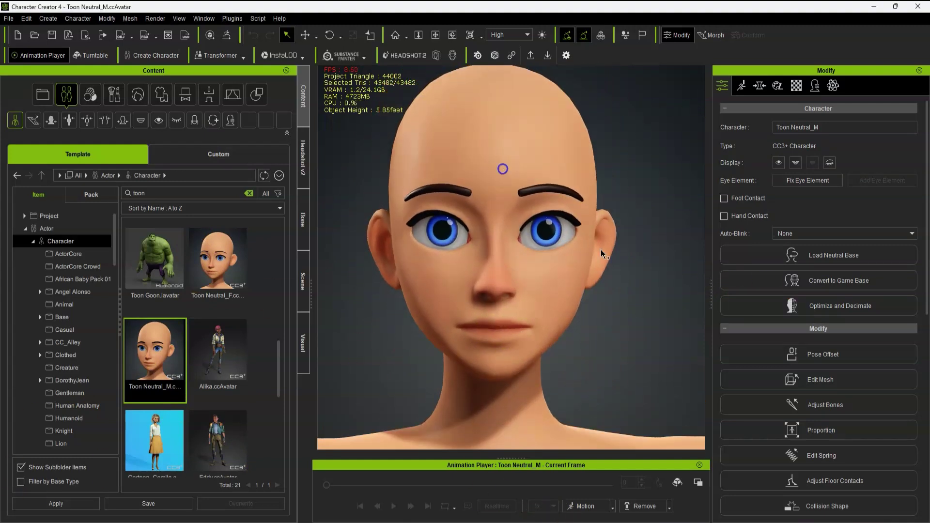
pyautogui.moveTo(601, 249); pyautogui.dragTo(574, 244, button='right')
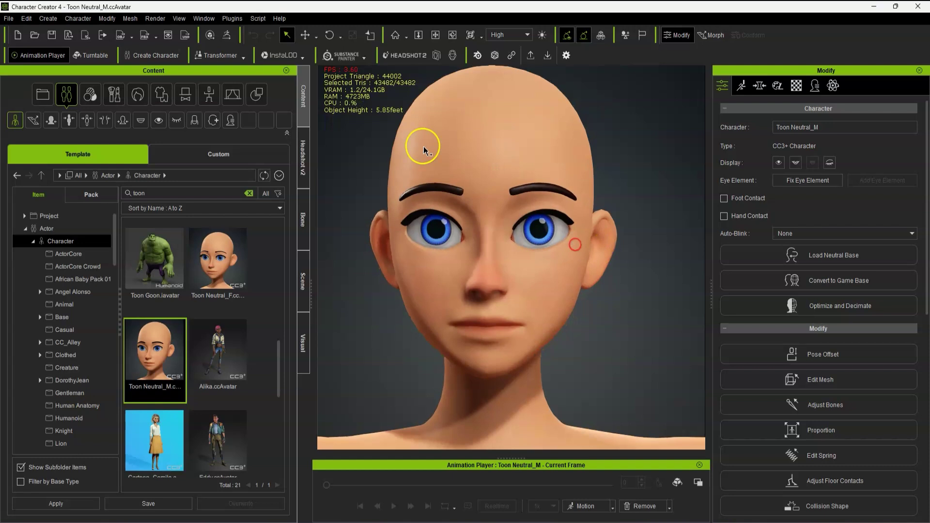
# Send the Toon Neutral_M character to ZBrush through GoZ with the Create template, Eyelash split and T-Pose
pyautogui.click(229, 38)
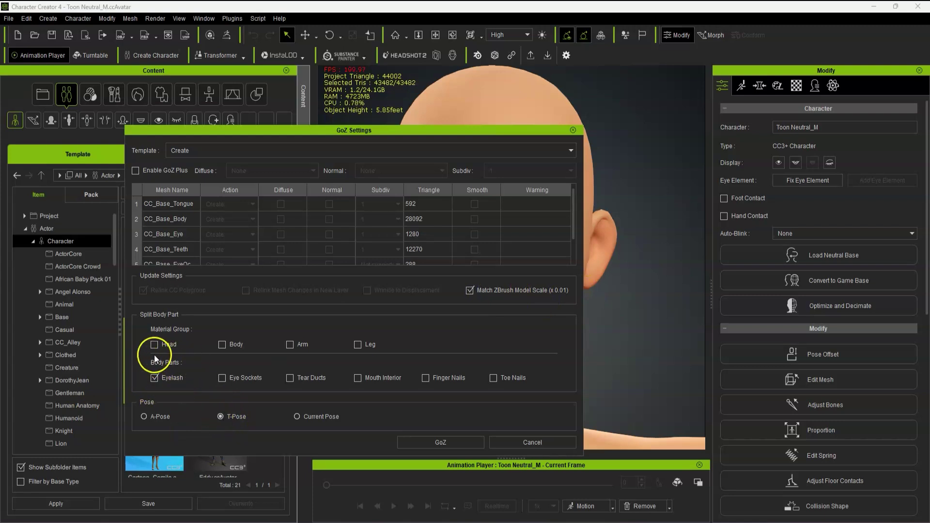
pyautogui.click(433, 441)
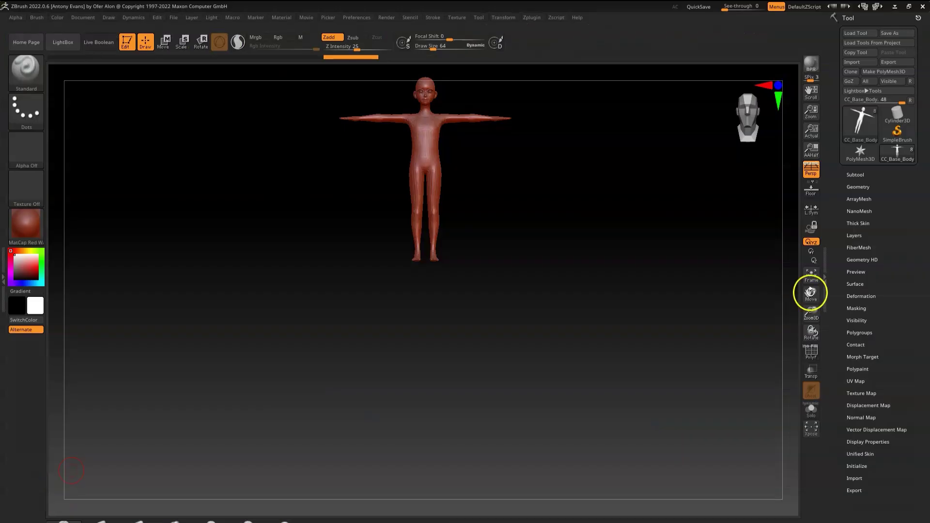
# Show the hidden CC_Base_Eyewinker subtool in the imported model and make it the active subtool
pyautogui.moveTo(810, 294); pyautogui.dragTo(811, 459)
pyautogui.moveTo(812, 312); pyautogui.dragTo(831, 363)
pyautogui.click(856, 174)
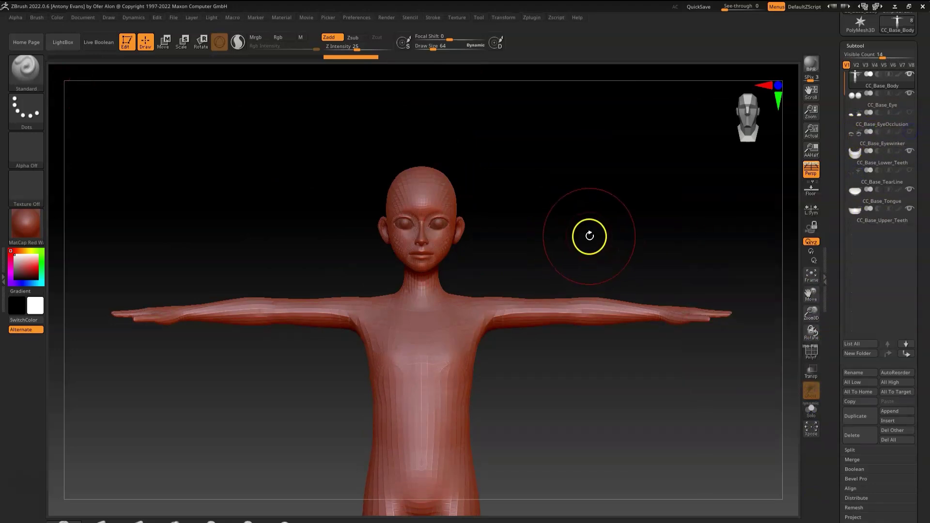
pyautogui.click(911, 131)
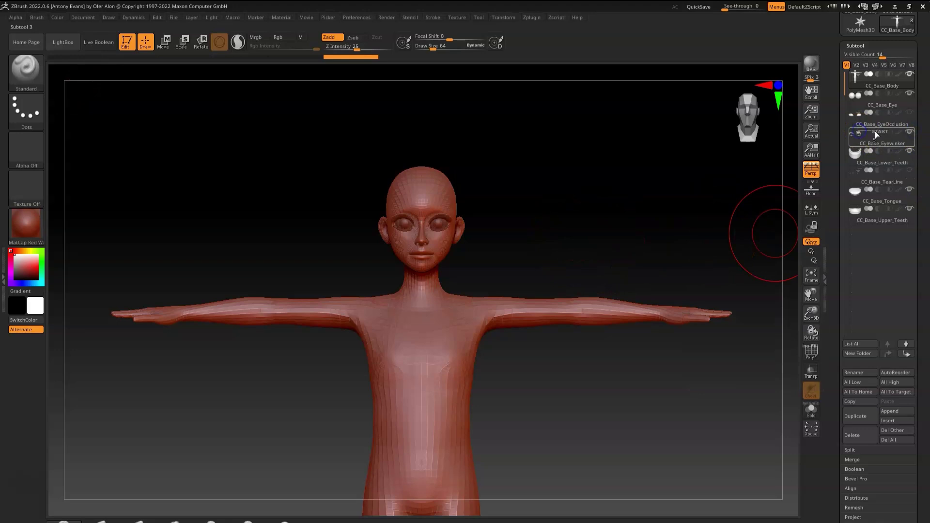
pyautogui.click(875, 132)
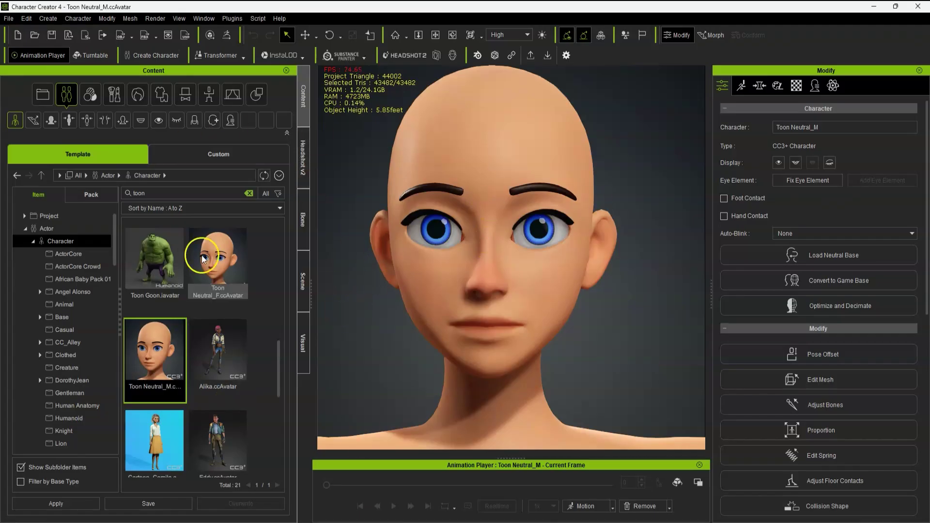
# Switch back to Character Creator and open the recent project Stiller Neutral_M_V11.ccProject
pyautogui.click(9, 19)
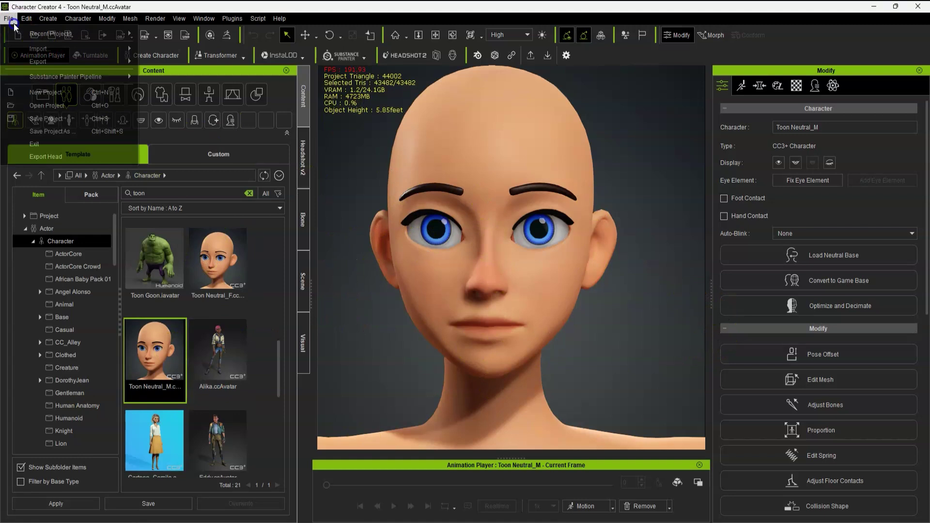
pyautogui.moveTo(59, 37)
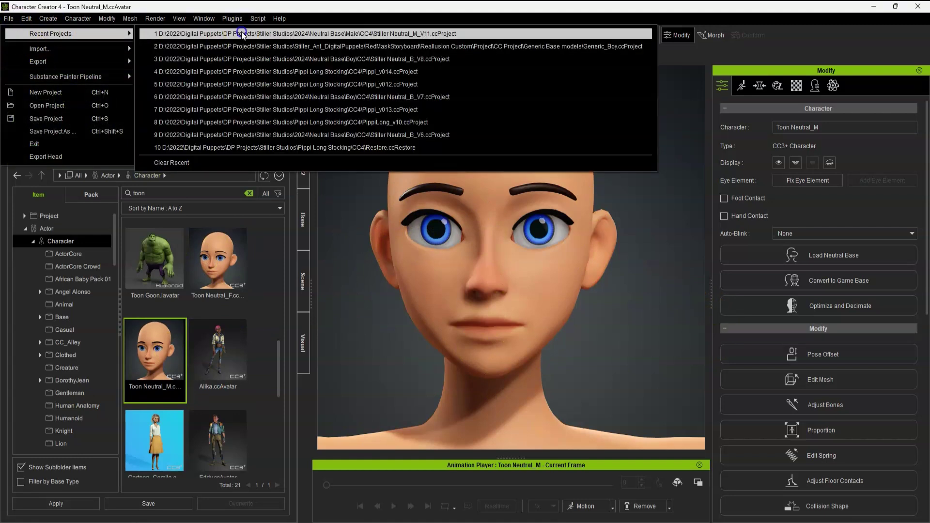
pyautogui.click(187, 28)
pyautogui.click(165, 230)
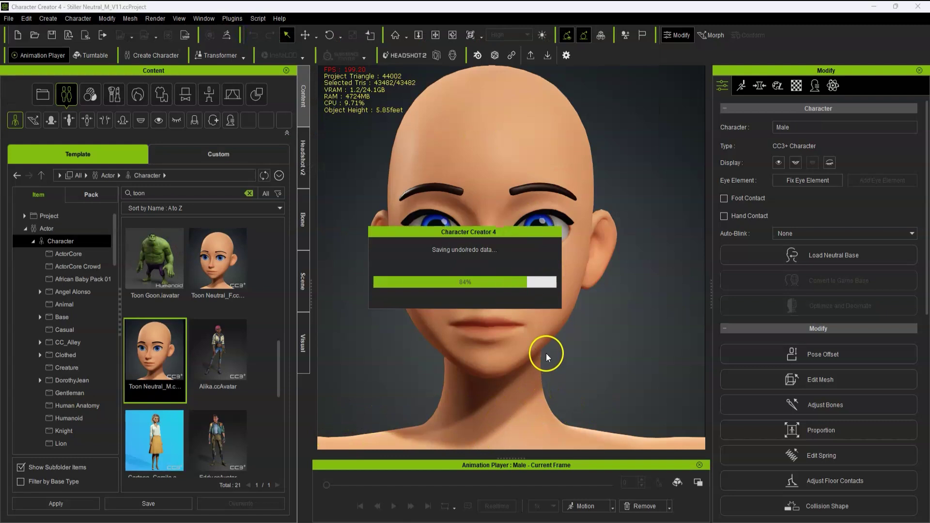
# Open the male character's mesh for vertex editing and select part of the upper eyelash near the outer eye corner
pyautogui.keyDown('alt'); pyautogui.moveTo(553, 275); pyautogui.dragTo(323, 271); pyautogui.keyUp('alt')
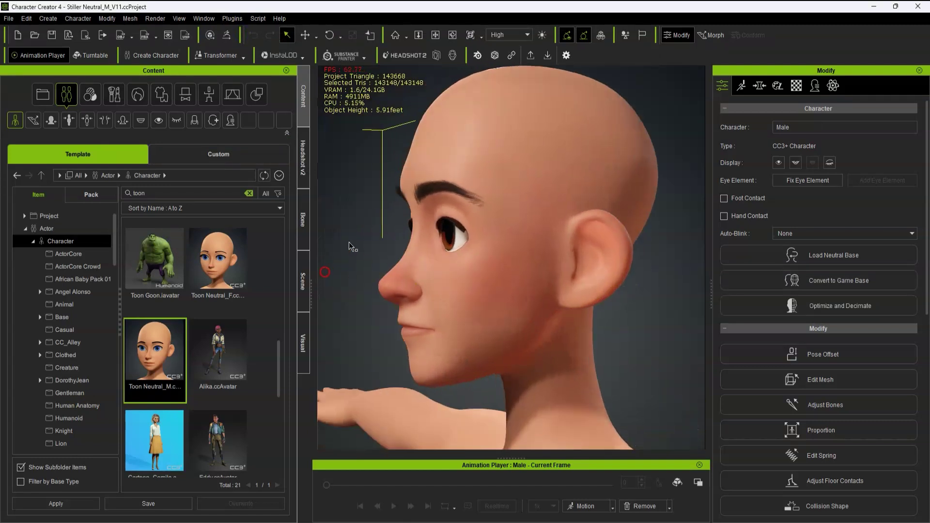
pyautogui.scroll(3, 362, 230)
pyautogui.keyDown('alt'); pyautogui.moveTo(364, 226); pyautogui.dragTo(462, 279, button='right'); pyautogui.keyUp('alt')
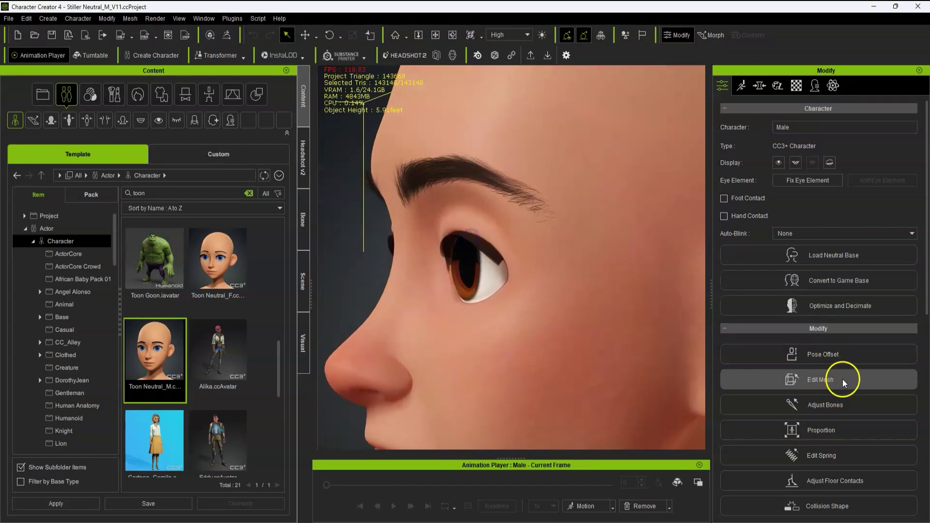
pyautogui.click(824, 379)
pyautogui.scroll(5, 426, 243)
pyautogui.keyDown('alt'); pyautogui.moveTo(510, 290); pyautogui.dragTo(436, 268); pyautogui.keyUp('alt')
pyautogui.moveTo(436, 268)
pyautogui.mouseDown()
pyautogui.moveTo(409, 243)
pyautogui.moveTo(504, 291)
pyautogui.mouseUp()
pyautogui.scroll(3, 504, 290)
pyautogui.click(446, 317)
pyautogui.click(443, 291)
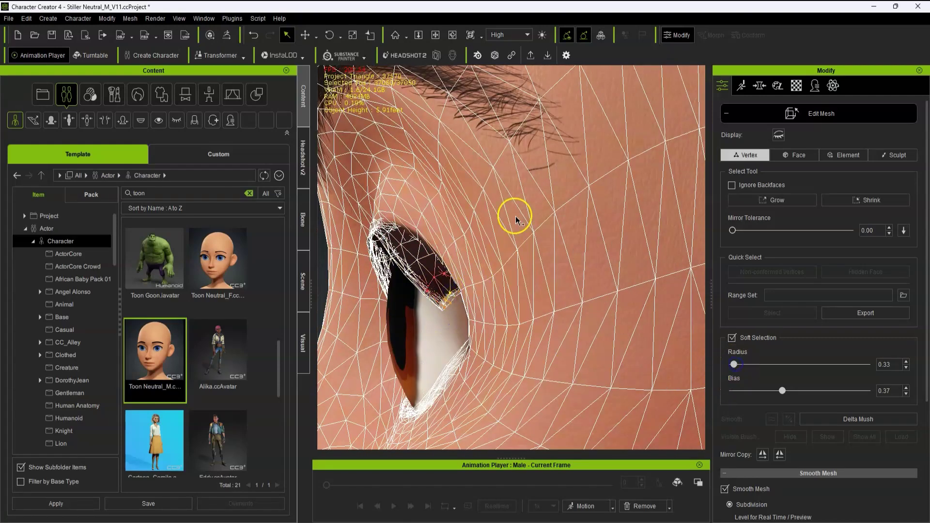
# Turn off Soft Selection, inspect the eyelash geometry from the side and front, and leave Edit Mesh
pyautogui.click(730, 337)
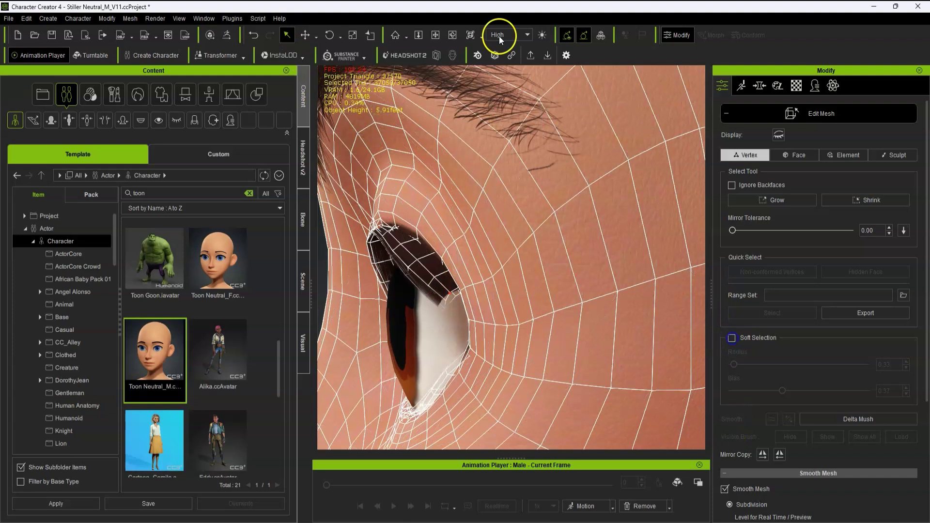
pyautogui.moveTo(477, 264); pyautogui.dragTo(402, 253, button='right')
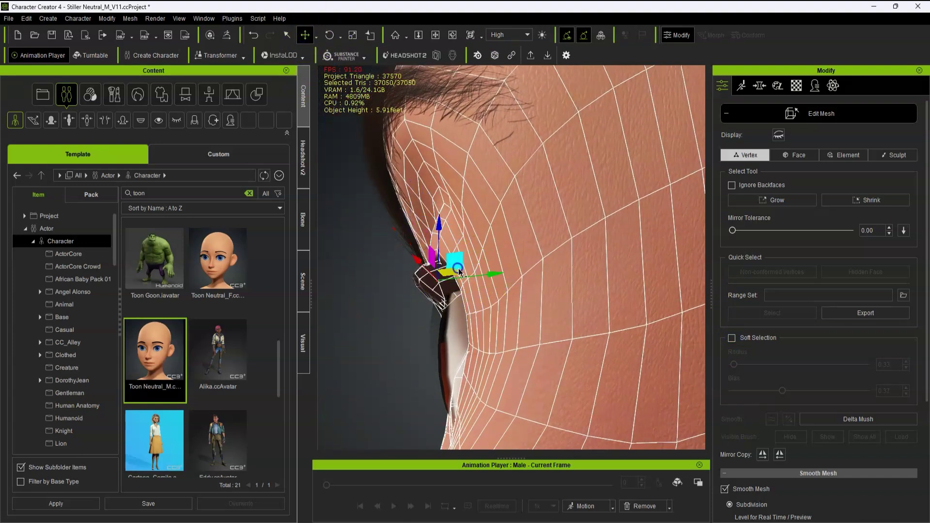
pyautogui.moveTo(463, 275); pyautogui.dragTo(441, 287, button='right')
pyautogui.scroll(-4, 430, 313)
pyautogui.moveTo(440, 286); pyautogui.dragTo(483, 289, button='middle')
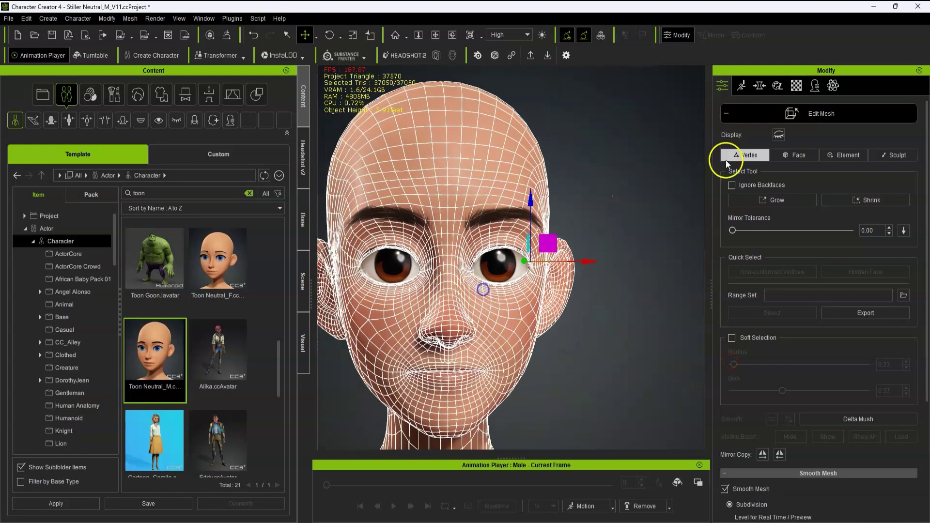
pyautogui.click(725, 113)
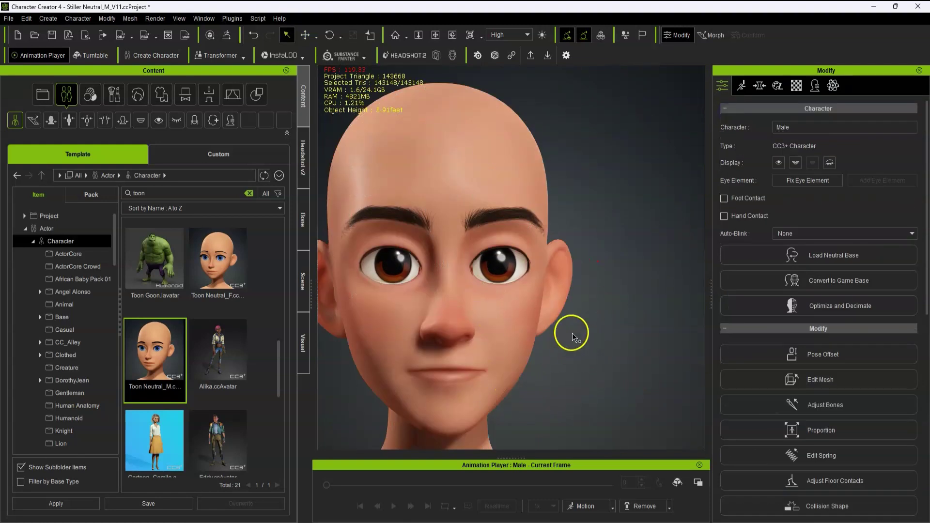
# Examine the male character's eyes and eyelashes on the shaded head from three-quarter and front angles
pyautogui.moveTo(572, 333); pyautogui.dragTo(456, 347, button='right')
pyautogui.moveTo(471, 305); pyautogui.dragTo(518, 280, button='middle')
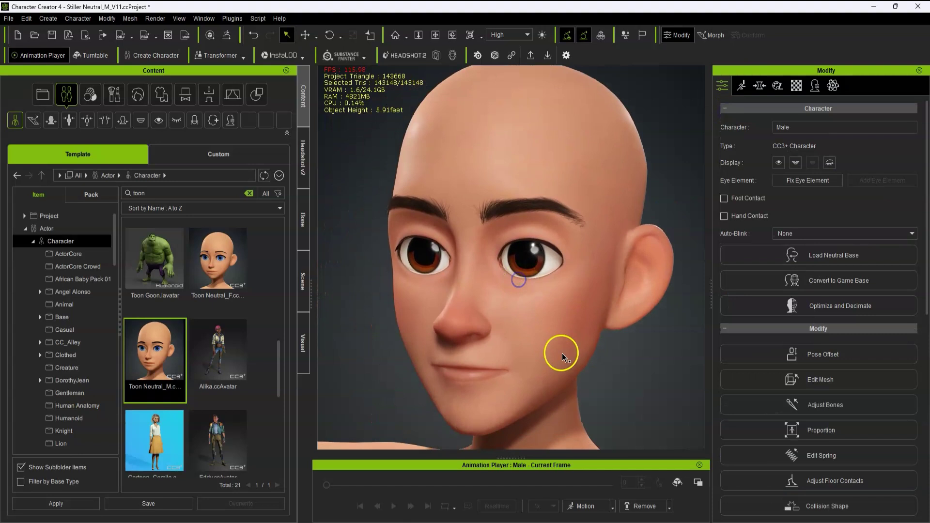
pyautogui.moveTo(562, 353); pyautogui.dragTo(542, 238, button='right')
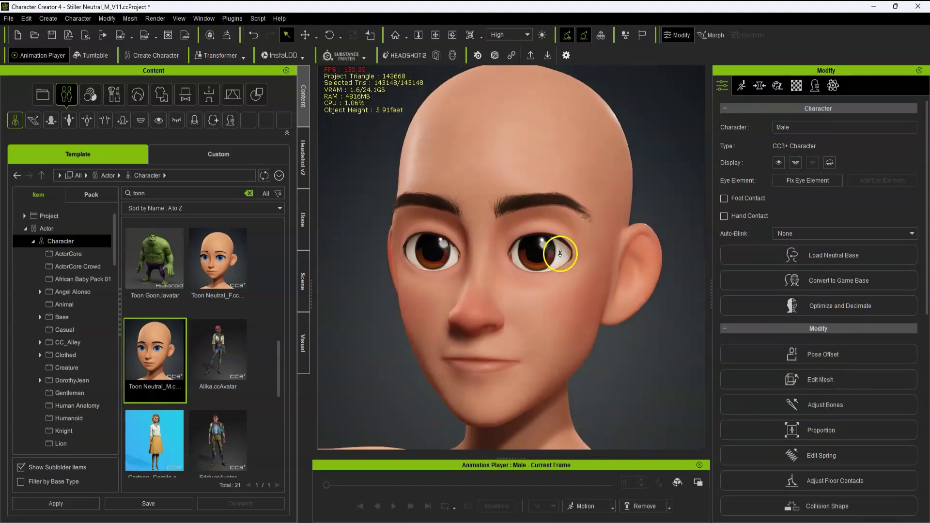
pyautogui.moveTo(604, 253); pyautogui.dragTo(570, 279, button='right')
pyautogui.scroll(3, 408, 289)
pyautogui.scroll(-5, 570, 279)
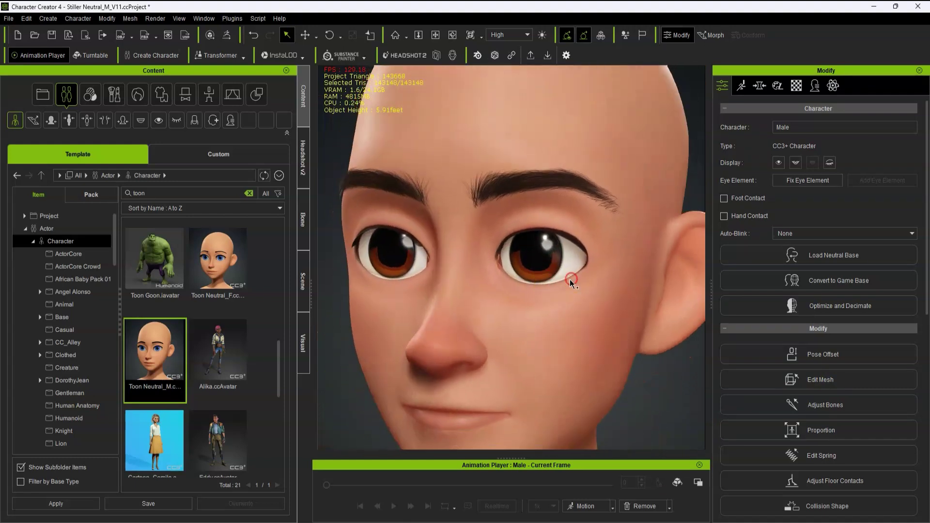
pyautogui.rightClick(557, 269)
pyautogui.click(609, 279)
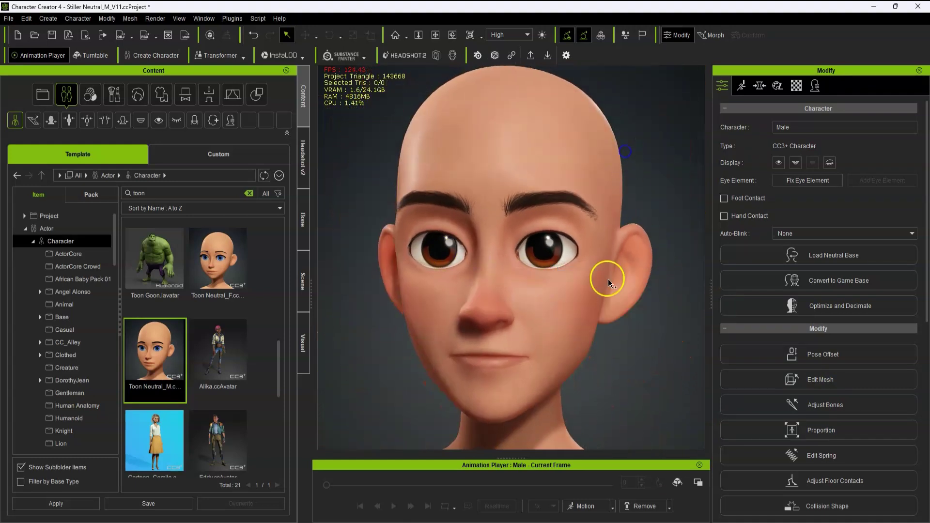
pyautogui.scroll(-3, 621, 249)
pyautogui.moveTo(531, 257)
pyautogui.mouseDown(button='right')
pyautogui.moveTo(542, 269)
pyautogui.moveTo(557, 265)
pyautogui.moveTo(553, 295)
pyautogui.mouseUp(button='right')
pyautogui.scroll(-2, 514, 283)
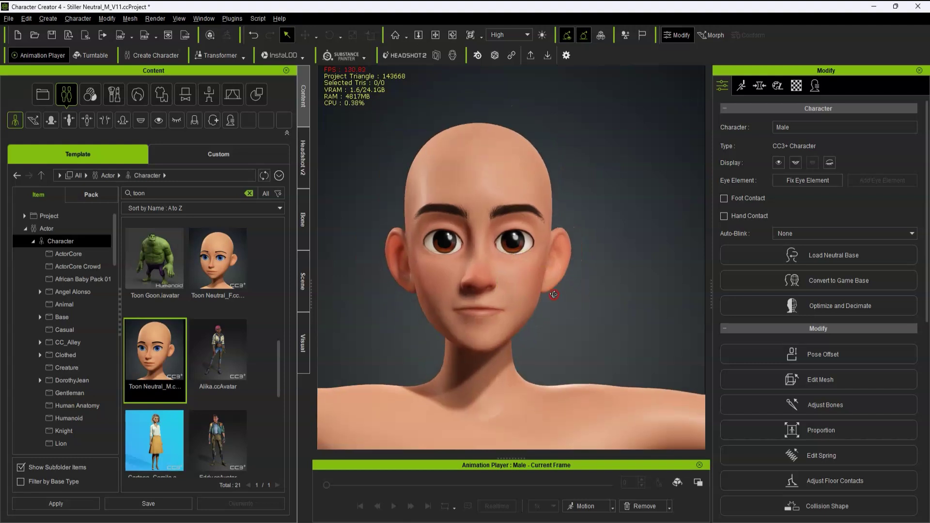
# Select the male character and send it to ZBrush through GoZ with the Create template, Eyelash split and T-Pose
pyautogui.click(462, 158)
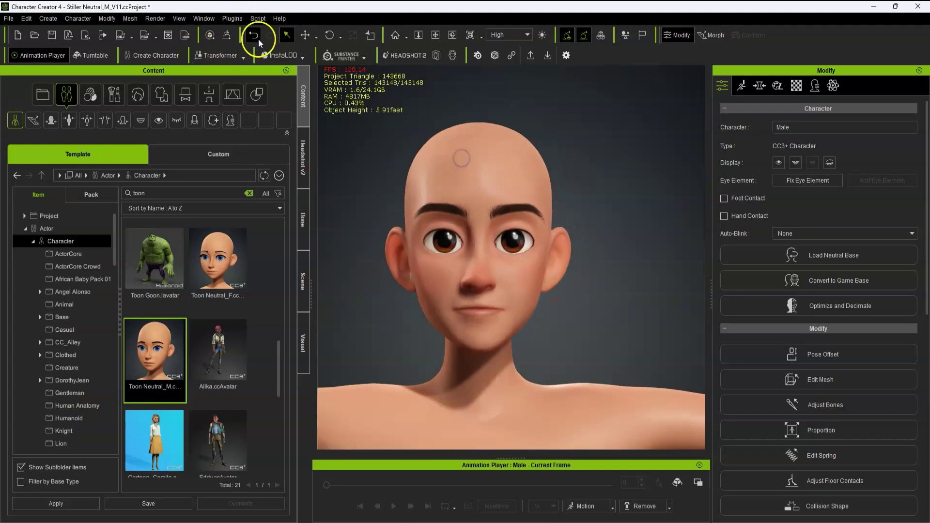
pyautogui.click(228, 34)
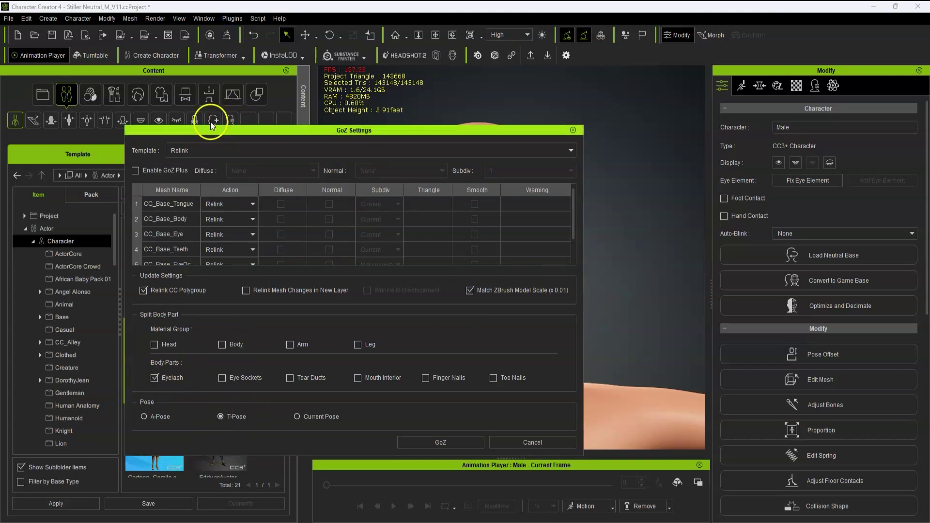
pyautogui.click(188, 151)
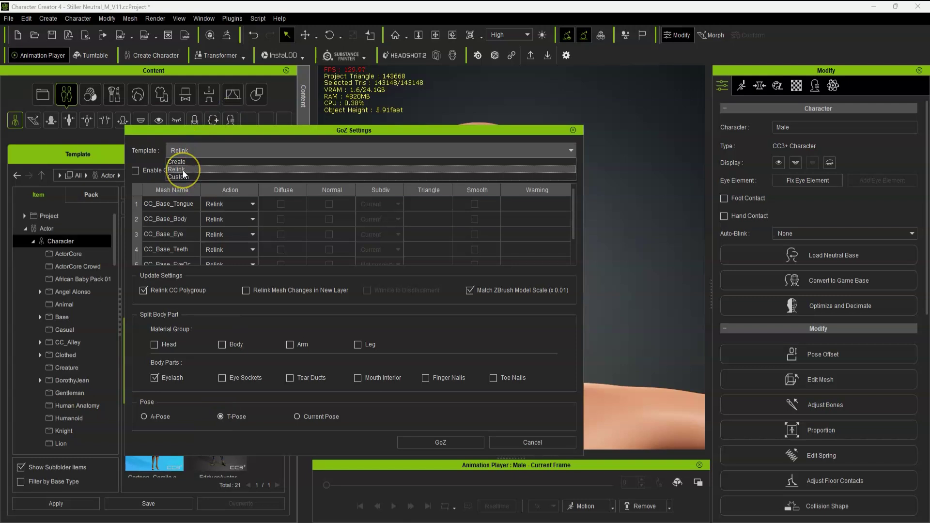
pyautogui.click(195, 161)
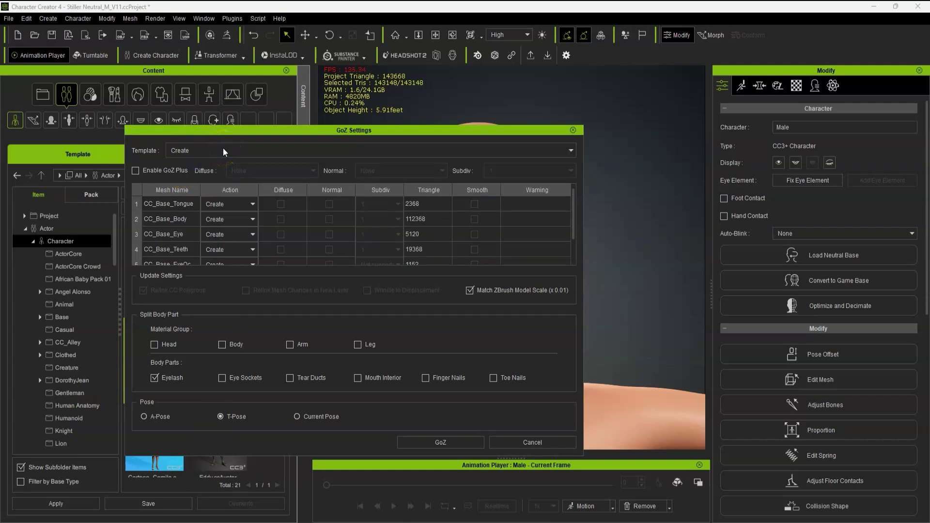
pyautogui.click(443, 442)
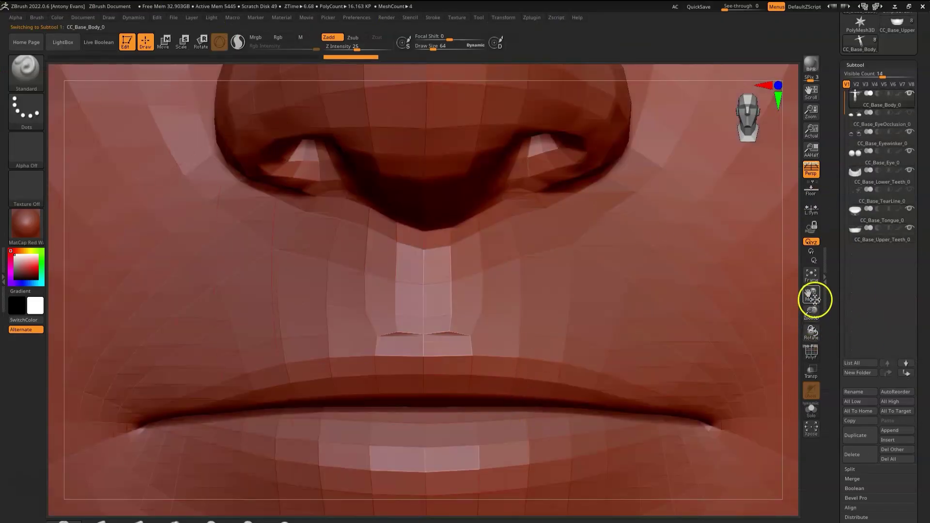
# Frame the imported male body and make CC_Base_Eyewinker_0 the active subtool
pyautogui.click(812, 274)
pyautogui.moveTo(860, 140)
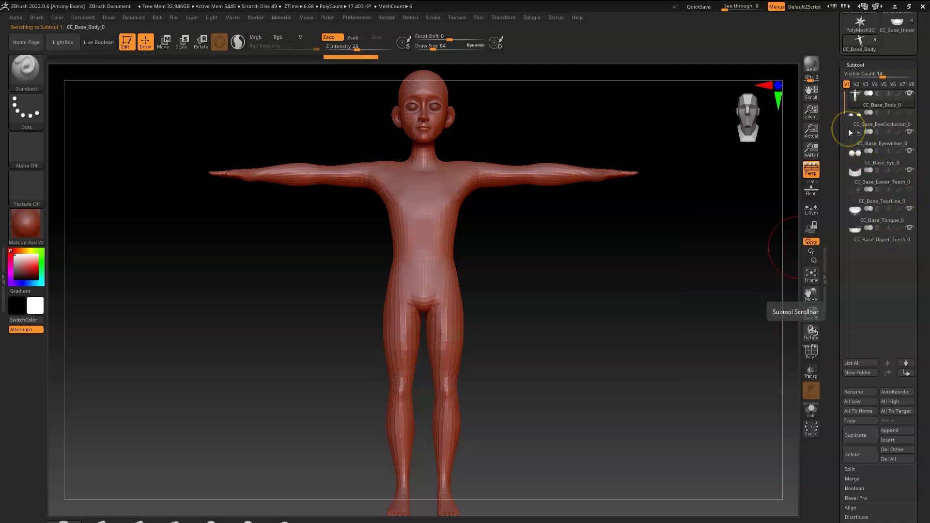
pyautogui.click(862, 140)
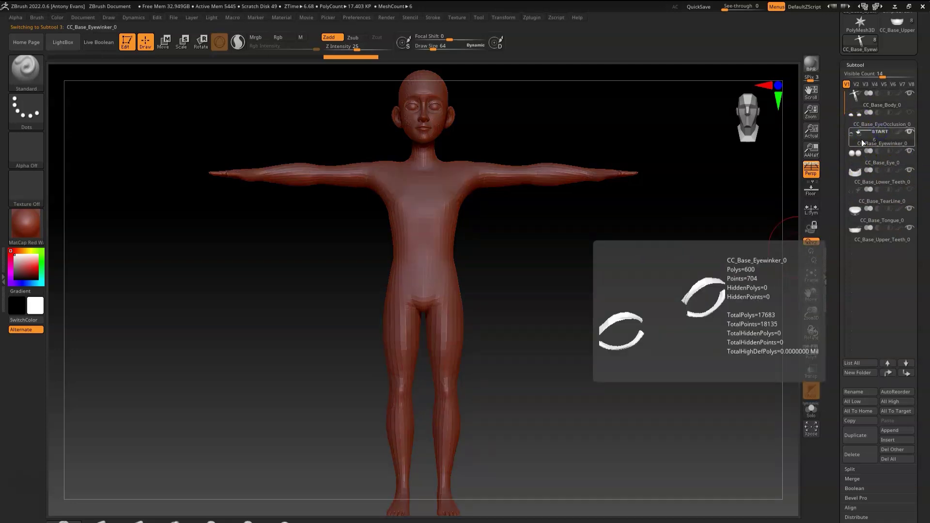
pyautogui.moveTo(811, 290); pyautogui.dragTo(826, 375)
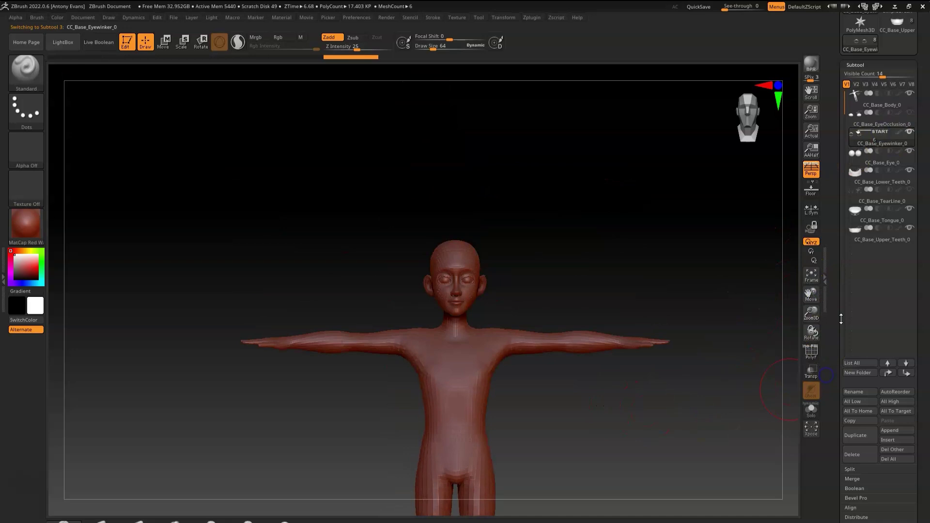
# Inspect the imported head's eyelash mesh up close from three-quarter and front angles
pyautogui.moveTo(810, 311); pyautogui.dragTo(814, 380)
pyautogui.moveTo(681, 293); pyautogui.dragTo(612, 296)
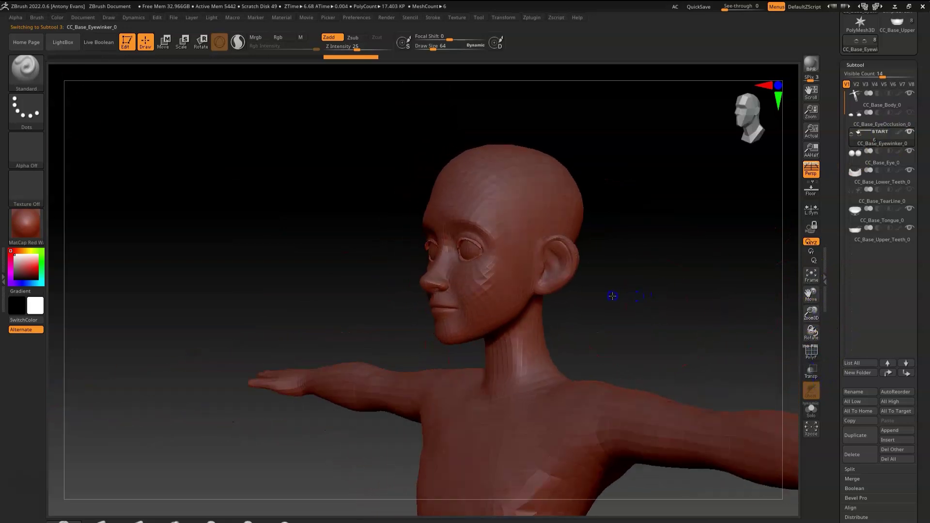
pyautogui.moveTo(810, 295); pyautogui.dragTo(826, 398)
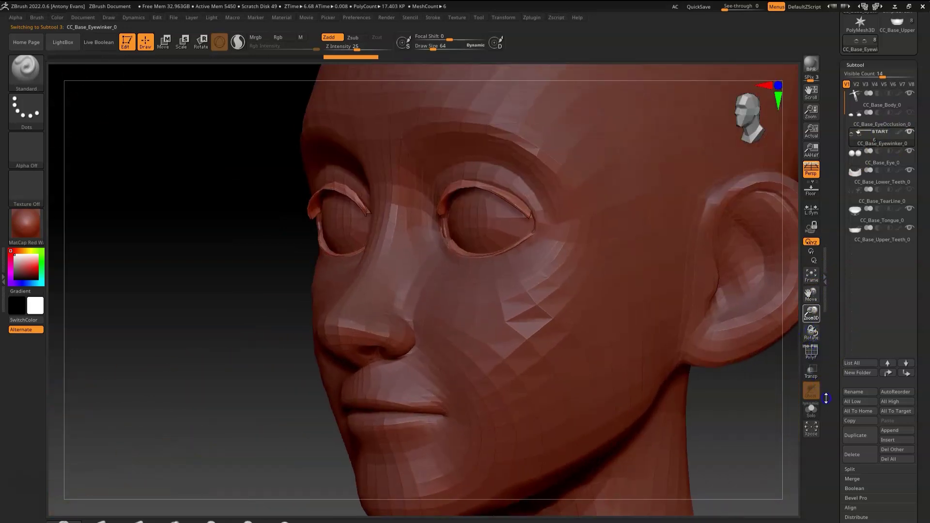
pyautogui.moveTo(208, 285); pyautogui.dragTo(232, 280)
pyautogui.moveTo(811, 314); pyautogui.dragTo(820, 242)
# Switch to the other character's CC_Base_Upper_Teeth tool and make its CC_Base_Eyewinker subtool active
pyautogui.click(887, 431)
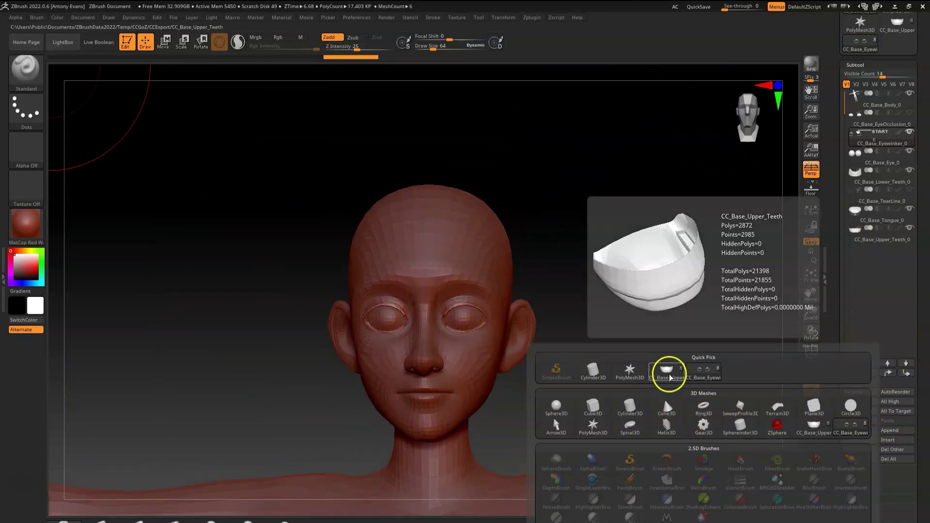
pyautogui.scroll(3, 916, 99)
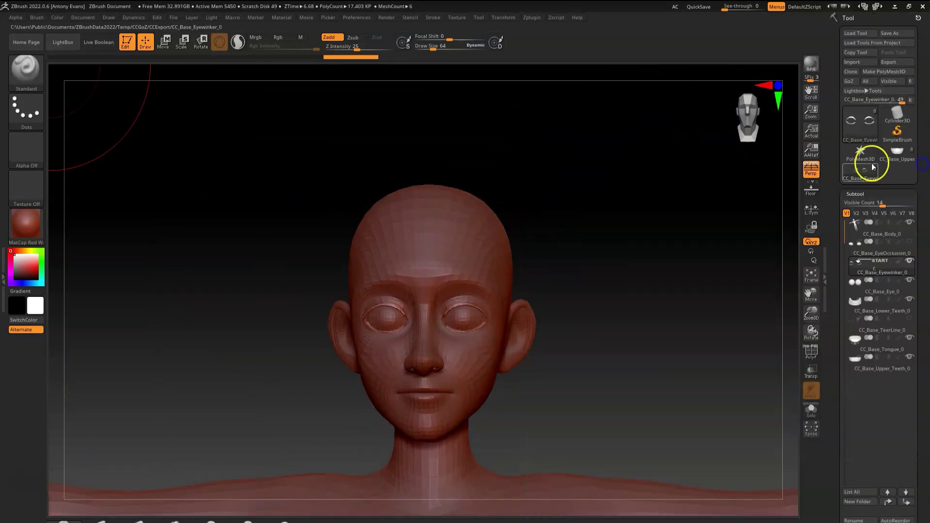
pyautogui.moveTo(862, 123)
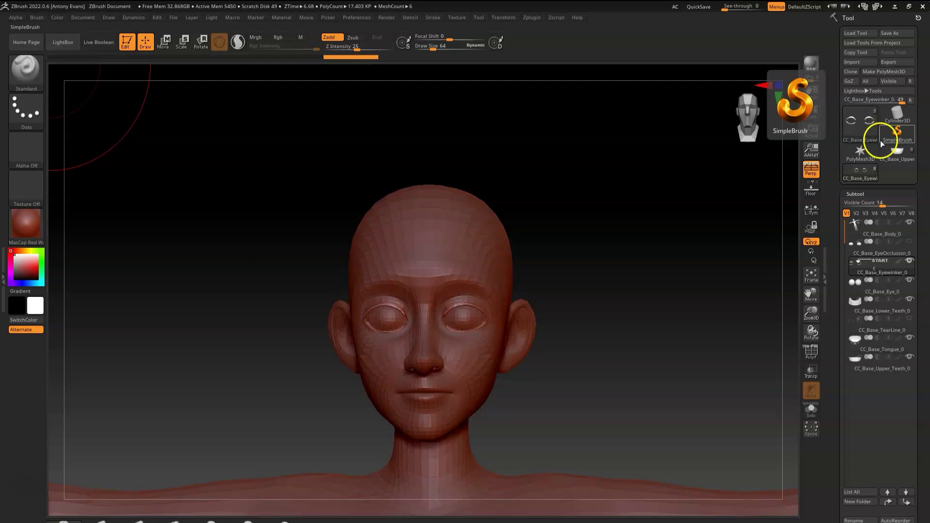
pyautogui.click(895, 148)
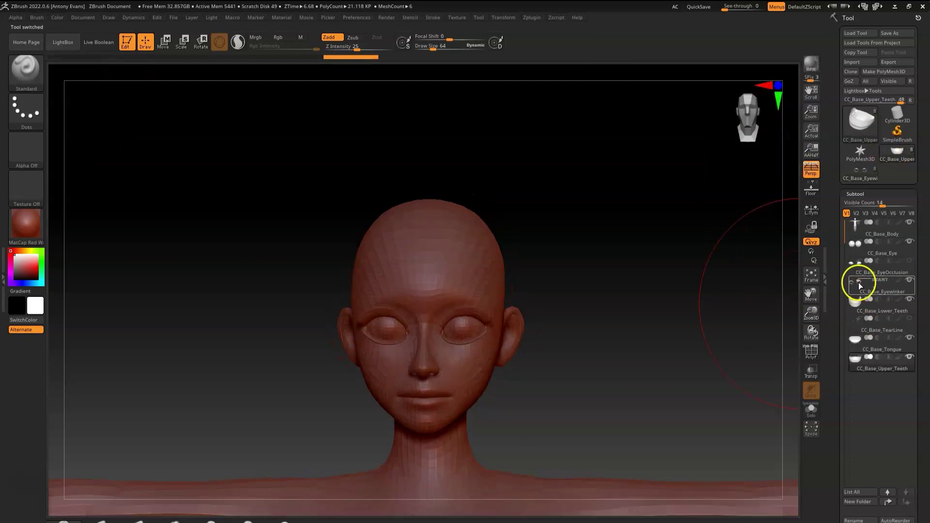
pyautogui.click(879, 281)
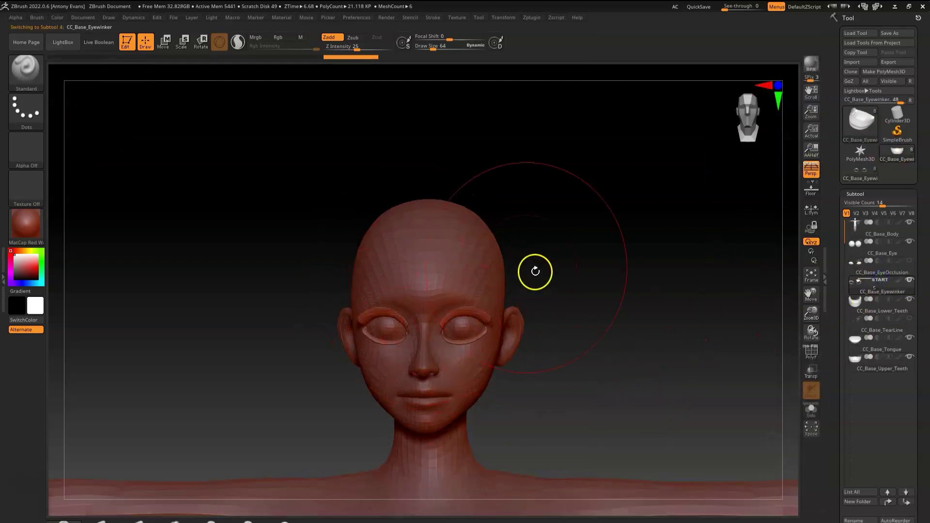
# Return to the male character's CC_Base_Eyewinker_0 tool and append the other character's CC_Base_Eyewinker mesh as a subtool
pyautogui.click(860, 171)
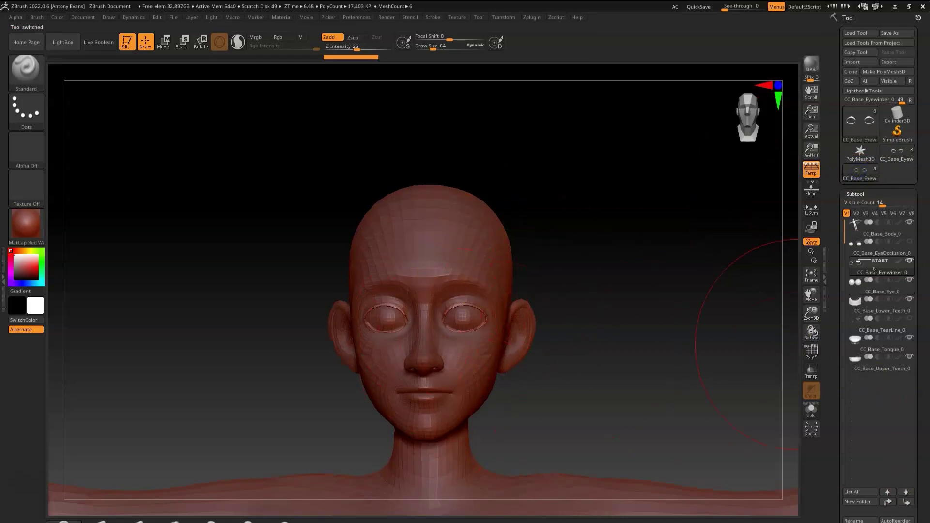
pyautogui.scroll(-5, 914, 446)
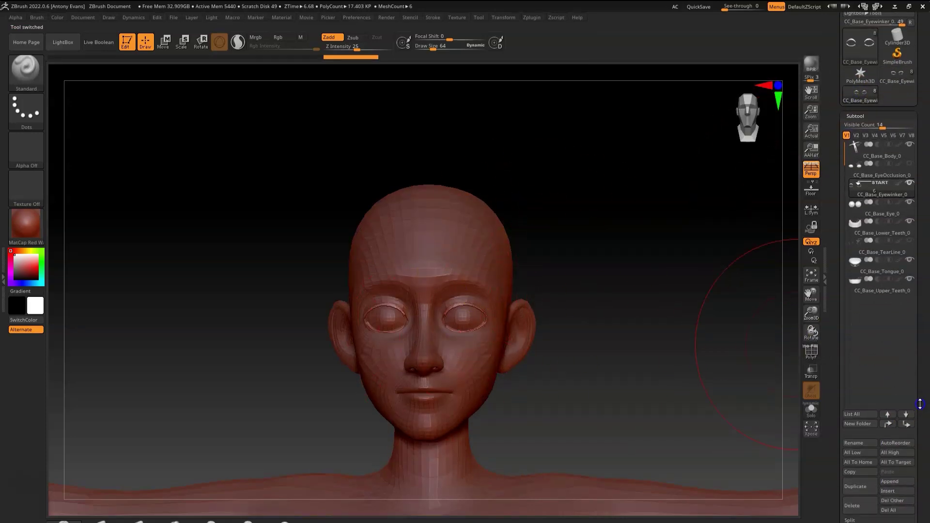
pyautogui.click(866, 270)
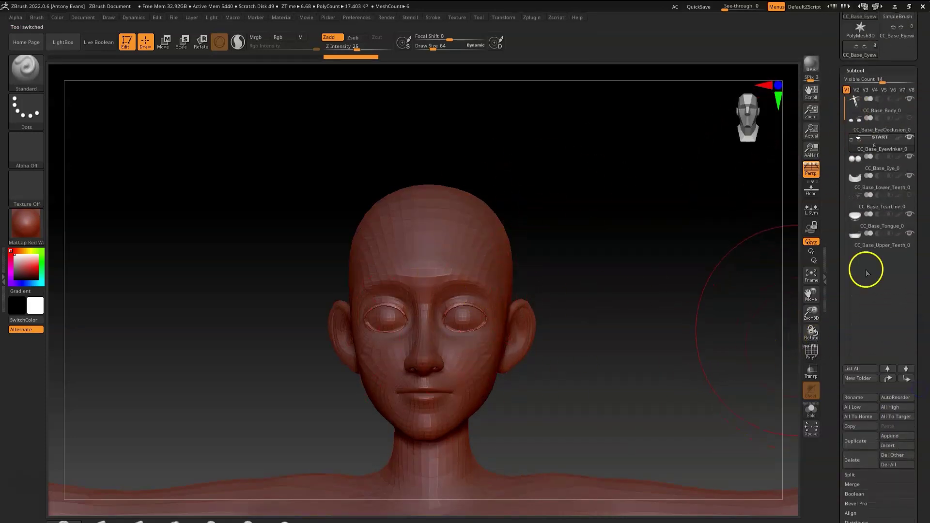
pyautogui.click(896, 438)
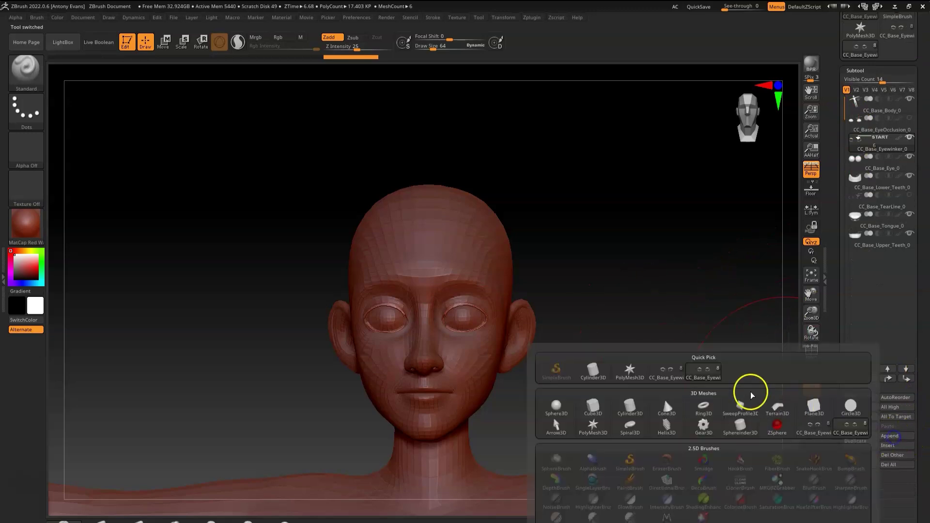
pyautogui.click(666, 373)
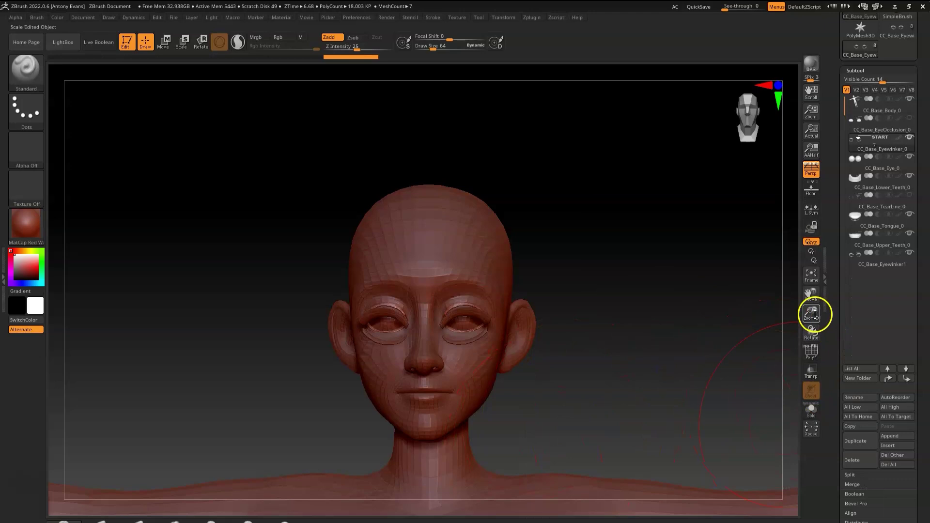
# Copy the name of the original CC_Base_Eyewinker_0 subtool and delete that subtool
pyautogui.moveTo(815, 314); pyautogui.dragTo(817, 352)
pyautogui.moveTo(815, 298); pyautogui.dragTo(802, 283)
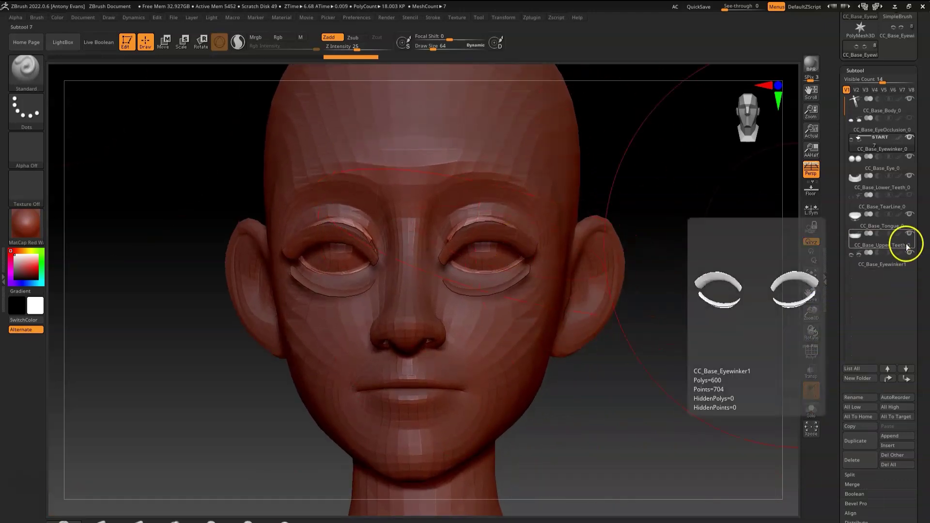
pyautogui.moveTo(900, 144)
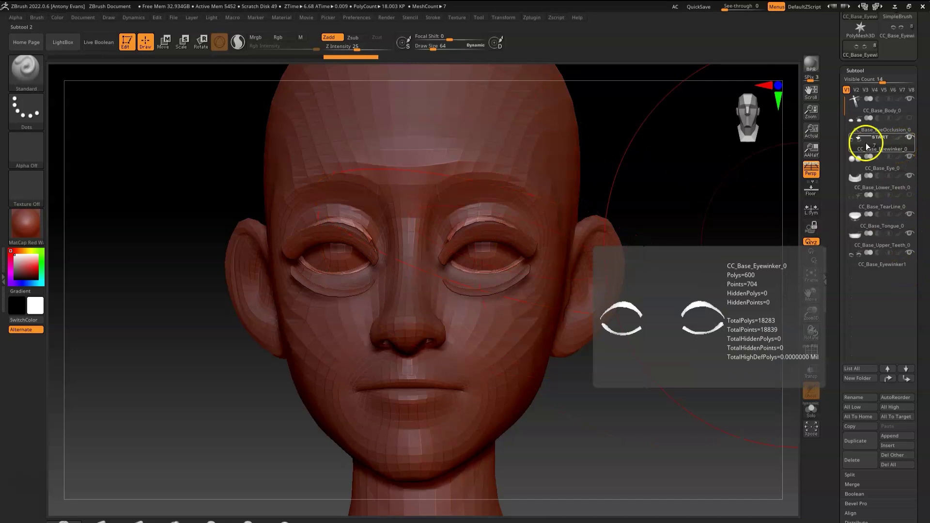
pyautogui.click(890, 149)
pyautogui.click(865, 396)
pyautogui.hotkey('ctrl', 'c')
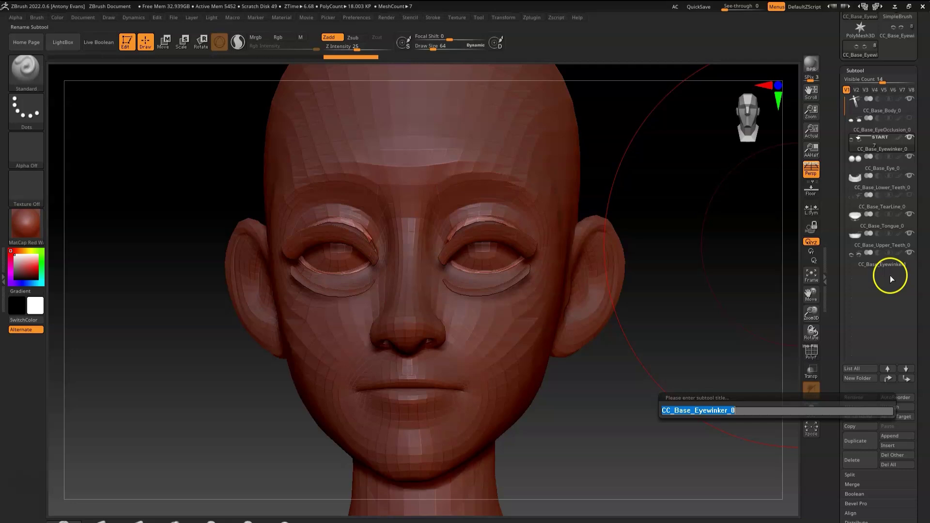
pyautogui.press('Return')
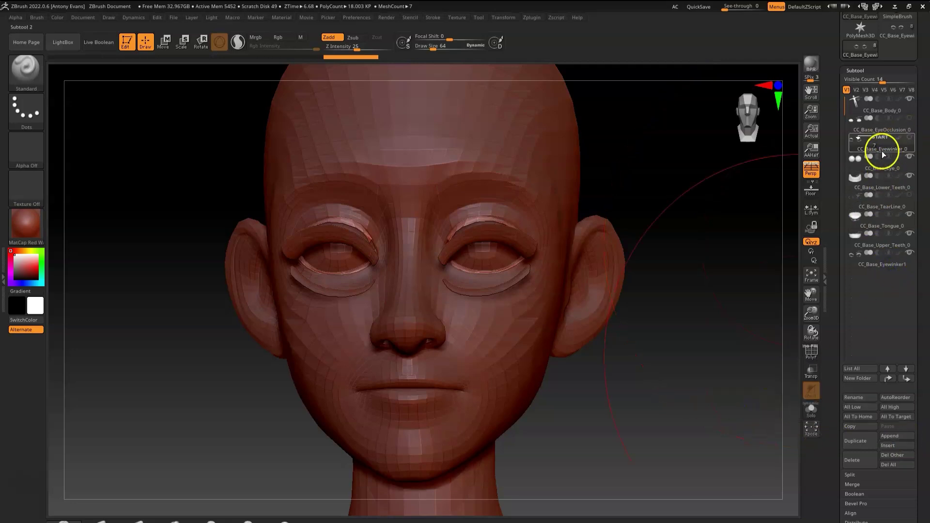
pyautogui.click(866, 466)
# Rename the appended eyewinker subtool as CC_Base_Eyewinker_0
pyautogui.click(869, 246)
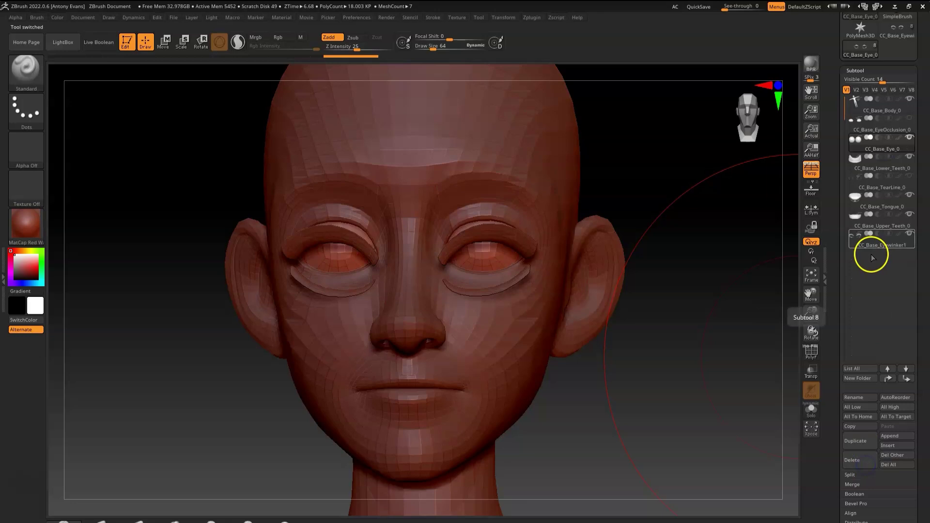
pyautogui.click(860, 398)
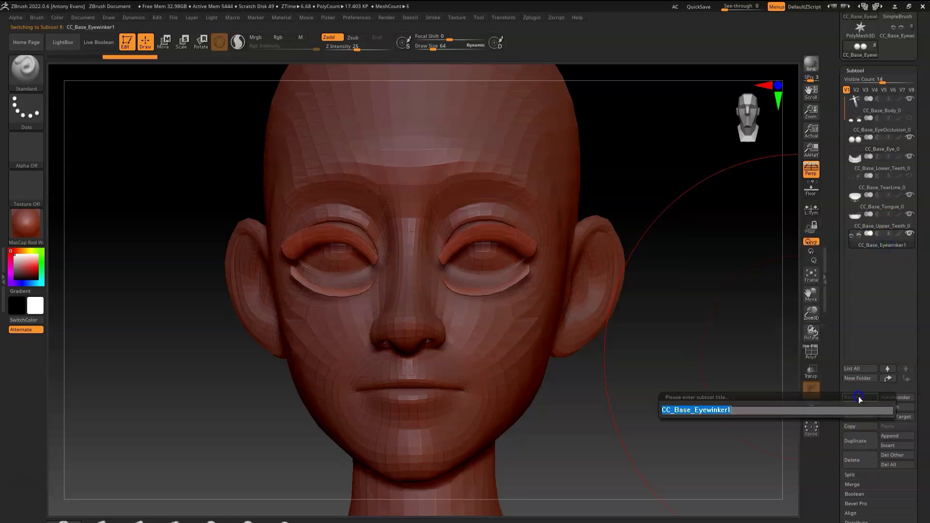
pyautogui.hotkey('ctrl', 'v')
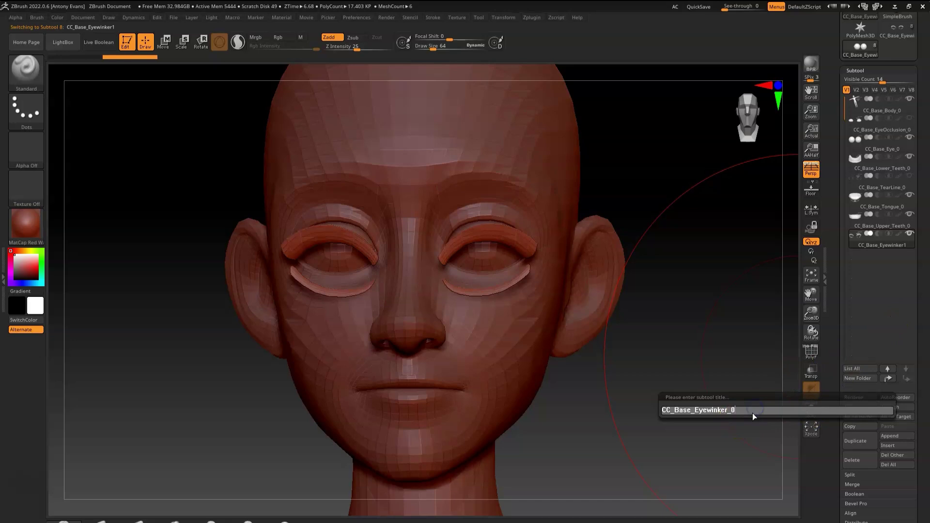
pyautogui.press('Return')
# Send all subtools to Character Creator through GoZ and update the character's meshes with the Update template and T-Pose
pyautogui.scroll(5, 927, 85)
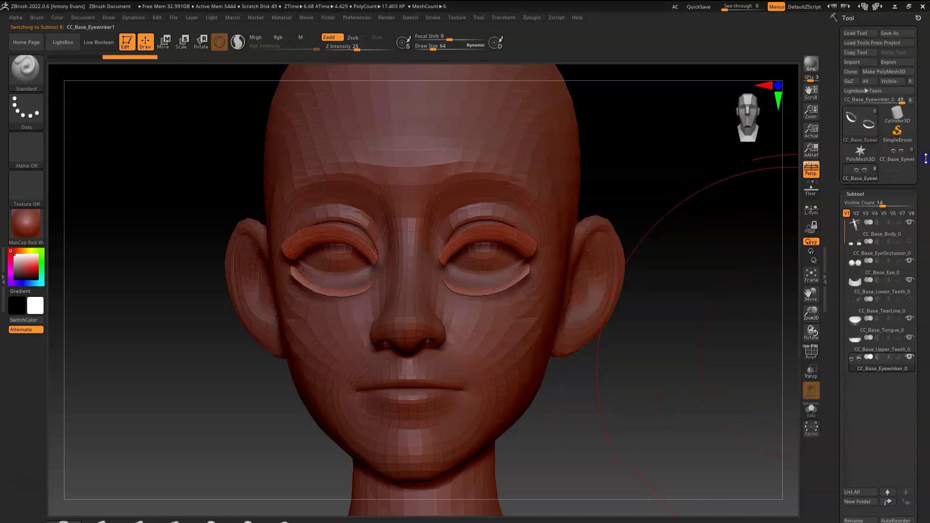
pyautogui.click(867, 80)
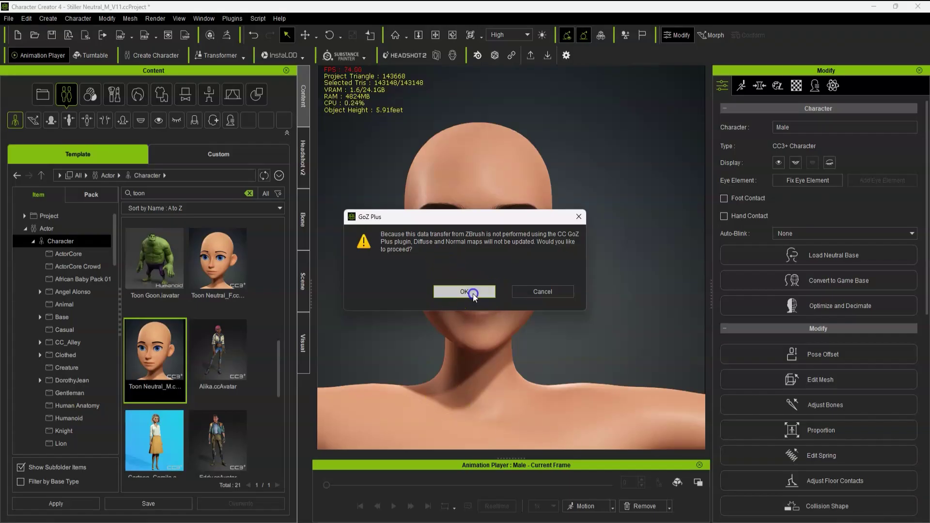
pyautogui.click(473, 292)
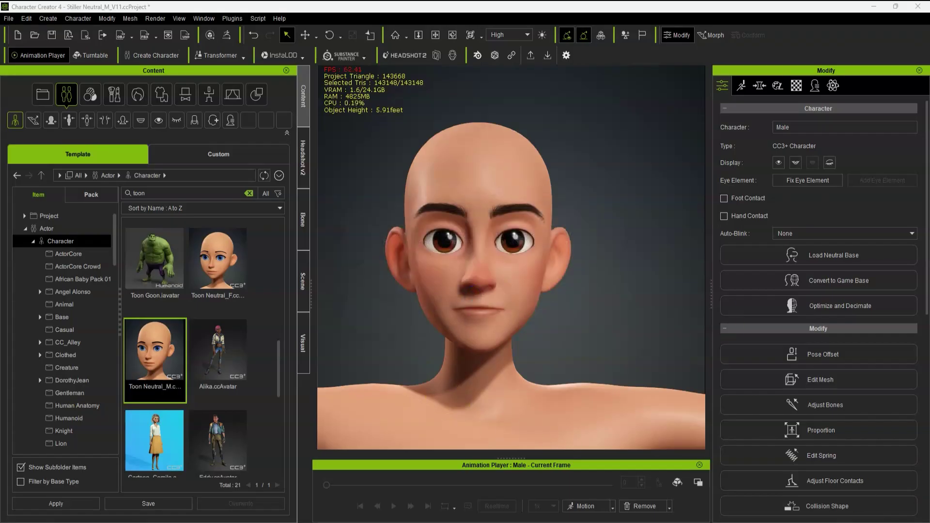
pyautogui.click(625, 36)
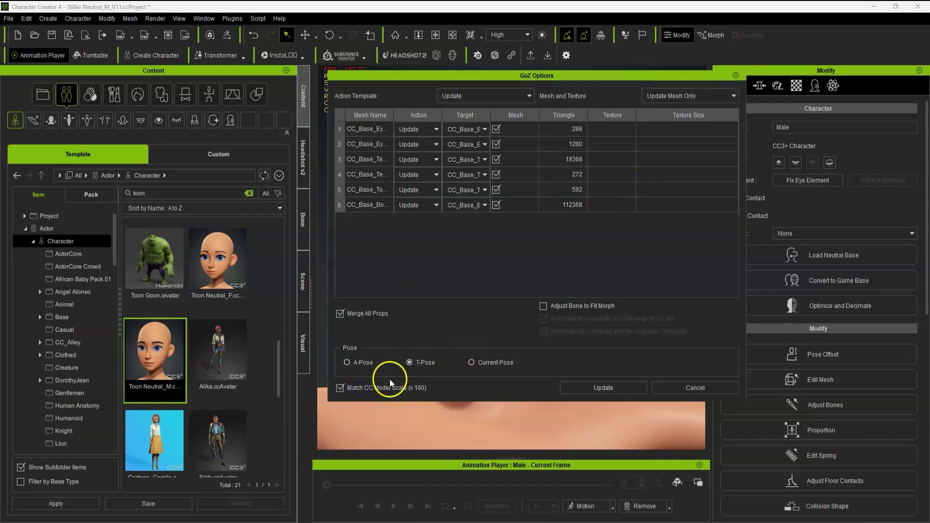
pyautogui.click(621, 389)
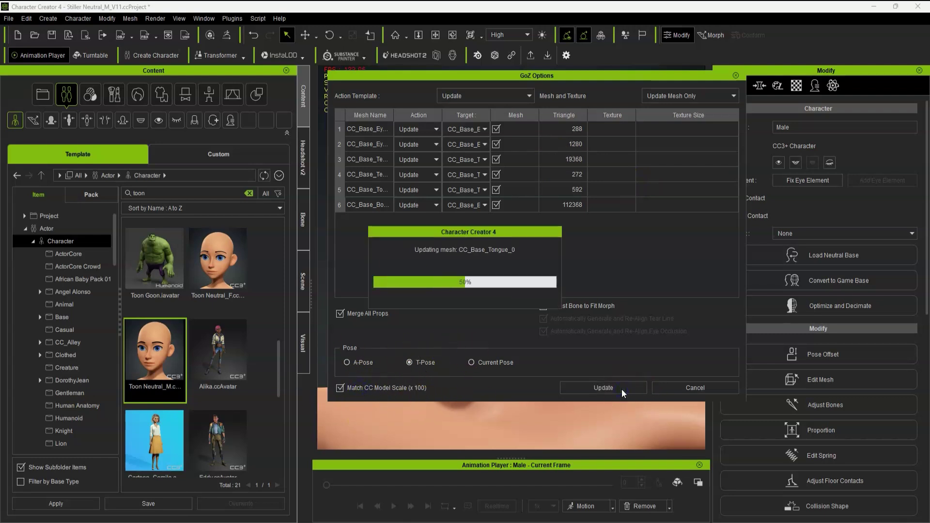
# Examine the updated character's eyes and eyelashes up close on the shaded face
pyautogui.scroll(3, 568, 216)
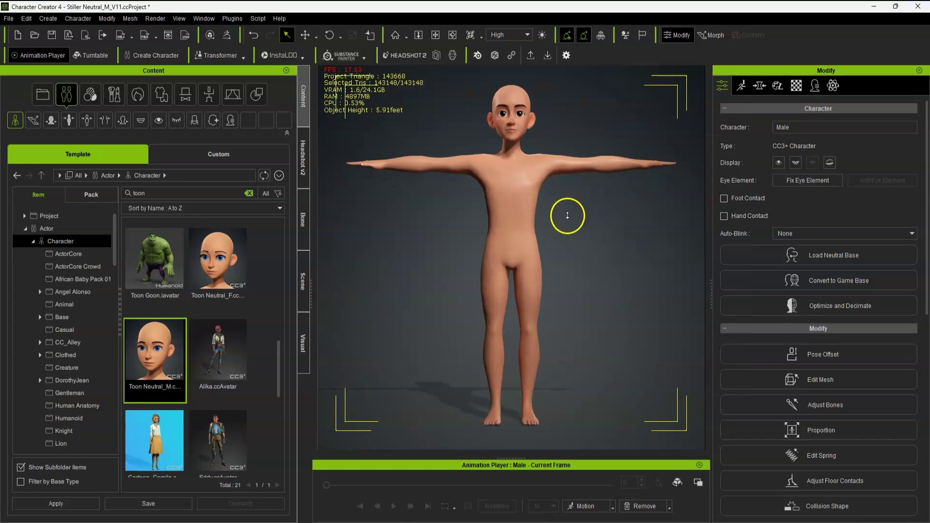
pyautogui.moveTo(567, 216); pyautogui.dragTo(554, 253, button='middle')
pyautogui.scroll(1, 534, 261)
pyautogui.scroll(8, 490, 244)
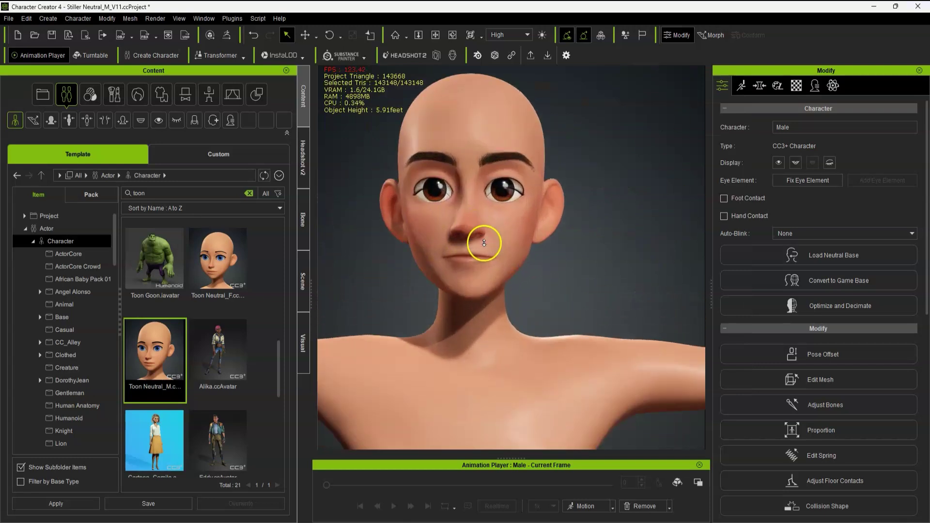
pyautogui.moveTo(481, 172); pyautogui.dragTo(490, 257, button='middle')
pyautogui.scroll(3, 490, 257)
pyautogui.moveTo(498, 336); pyautogui.dragTo(570, 289, button='right')
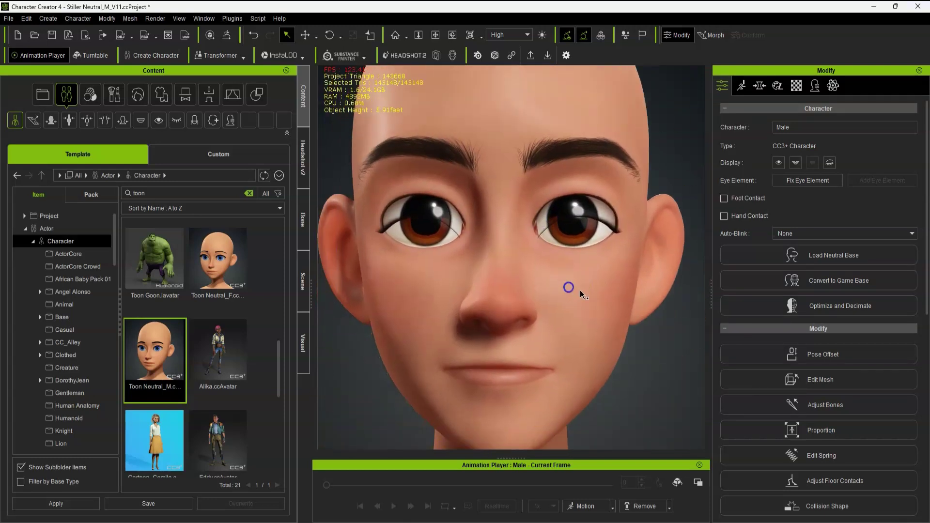
pyautogui.click(574, 278)
# Enter Edit Mesh in Element mode and select the upper and lower eyelash elements of both eyes
pyautogui.click(852, 385)
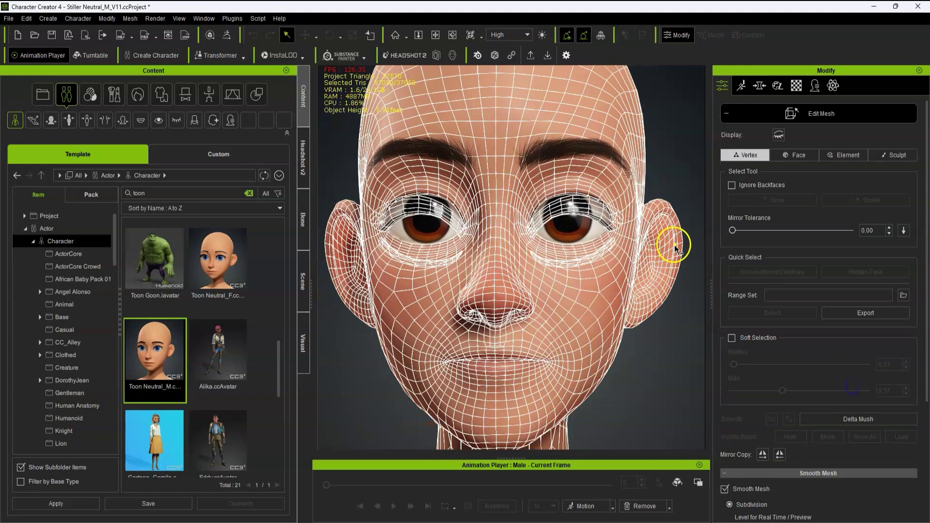
pyautogui.click(844, 155)
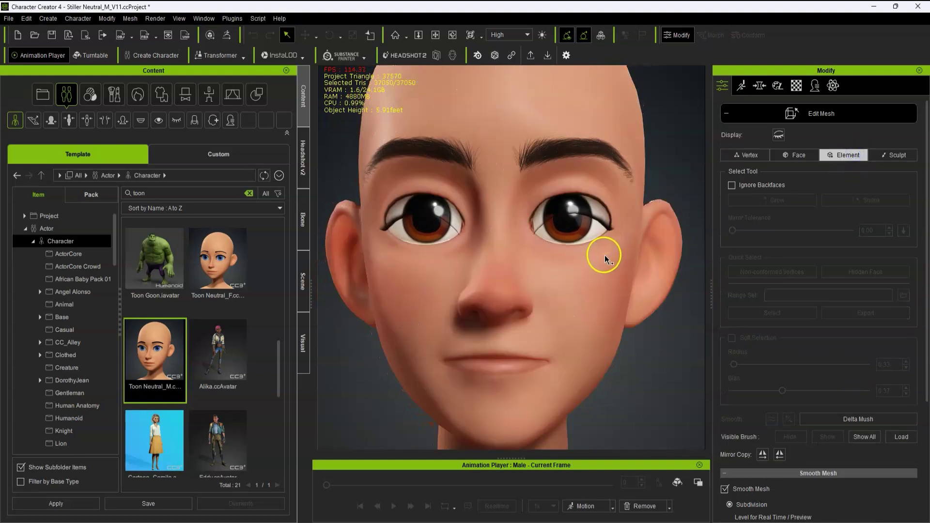
pyautogui.click(605, 255)
pyautogui.click(604, 217)
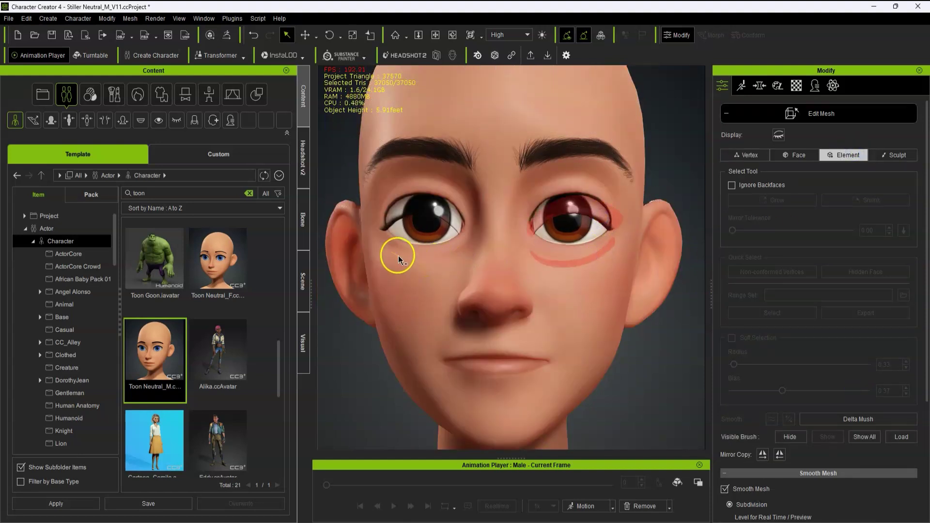
pyautogui.click(402, 270)
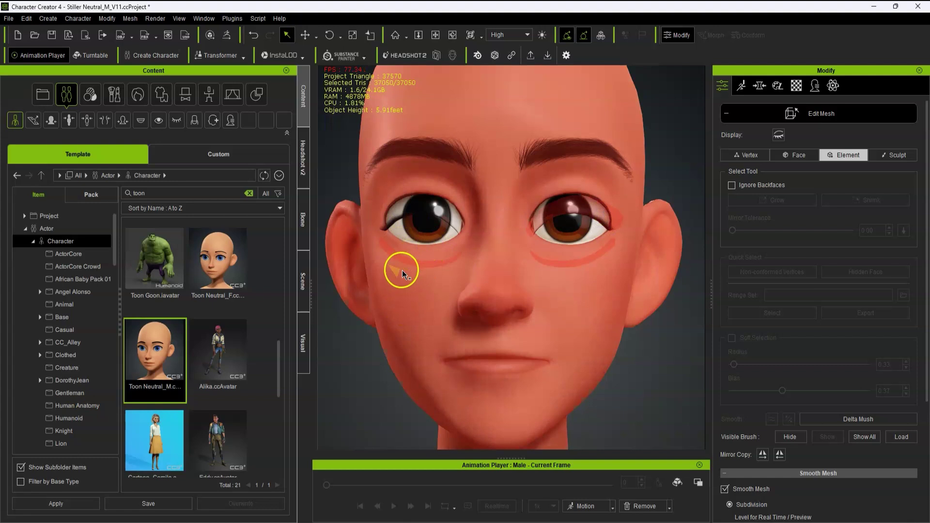
pyautogui.click(394, 222)
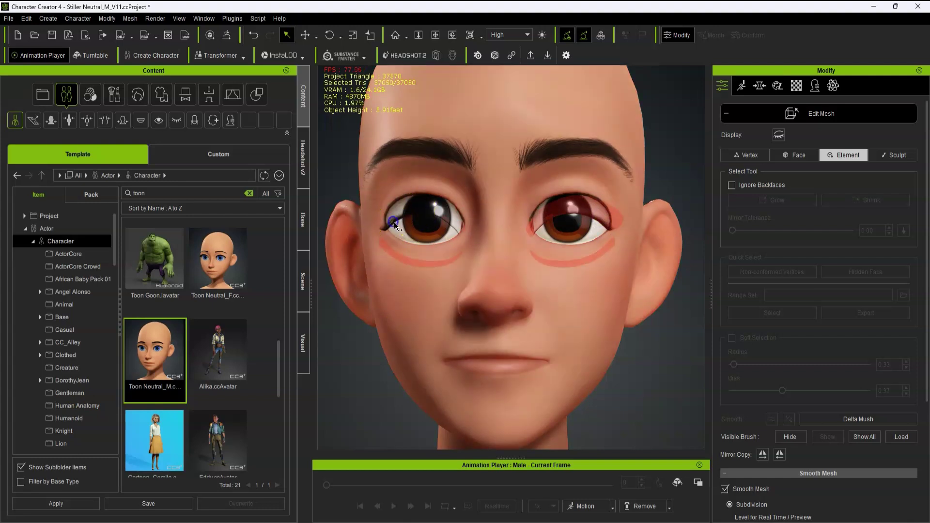
# Move the selected eyelash elements vertically upward toward the eyebrows with the Move tool
pyautogui.click(310, 36)
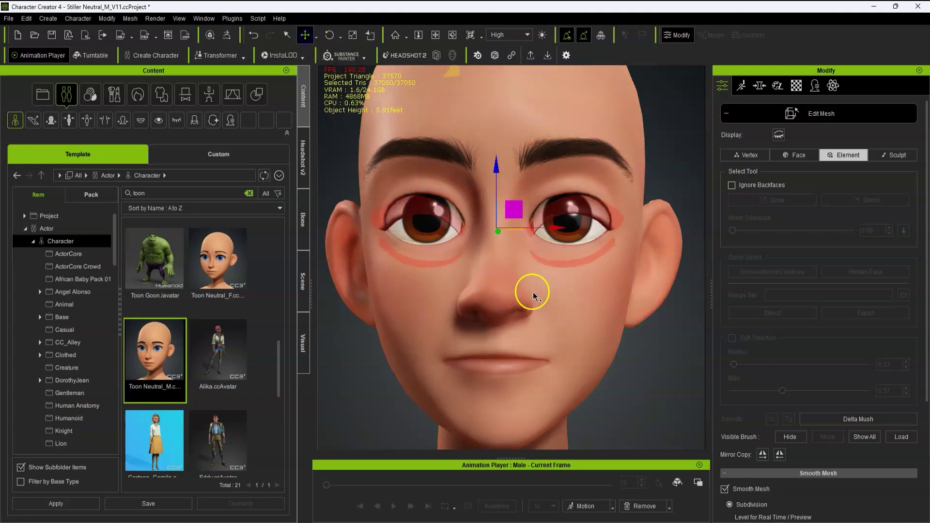
pyautogui.scroll(3, 505, 213)
pyautogui.moveTo(489, 155); pyautogui.dragTo(491, 118)
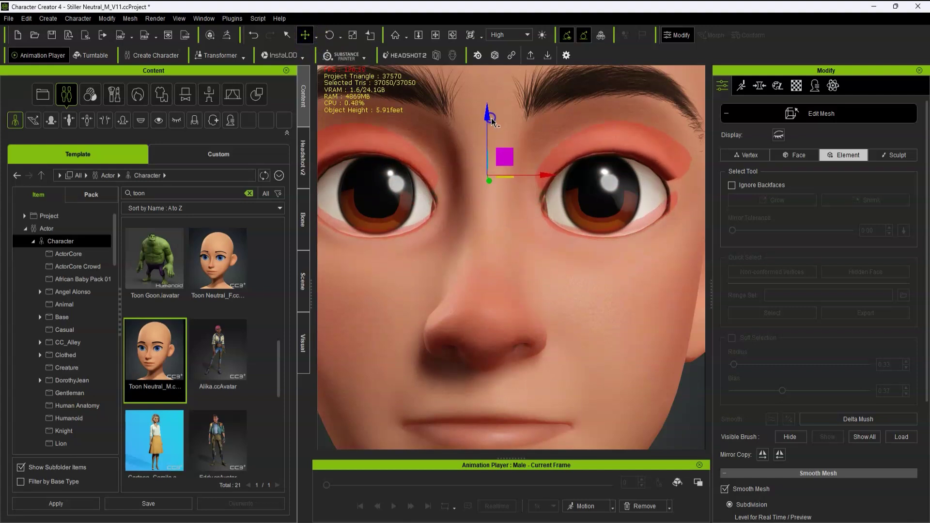
# Select the lower eyelash element of each eye in turn and move it slightly down and outward
pyautogui.click(599, 253)
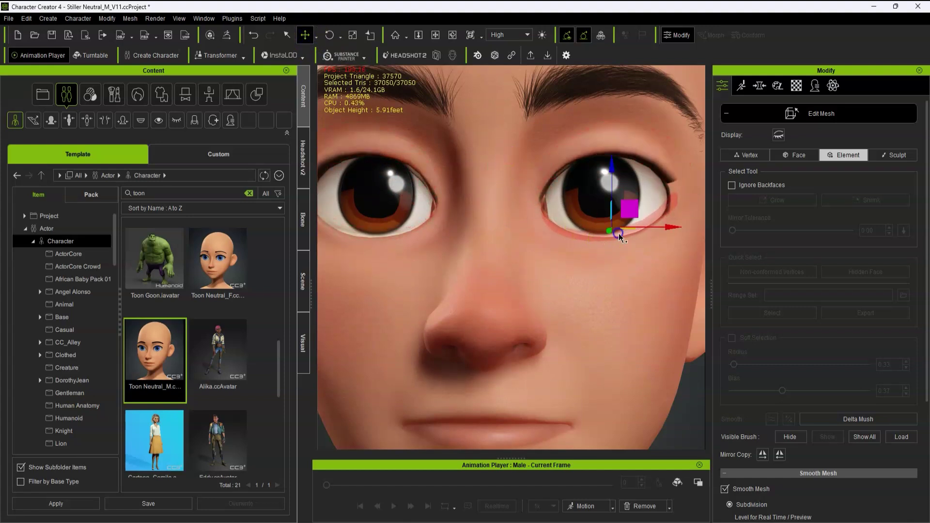
pyautogui.moveTo(637, 215); pyautogui.dragTo(643, 220)
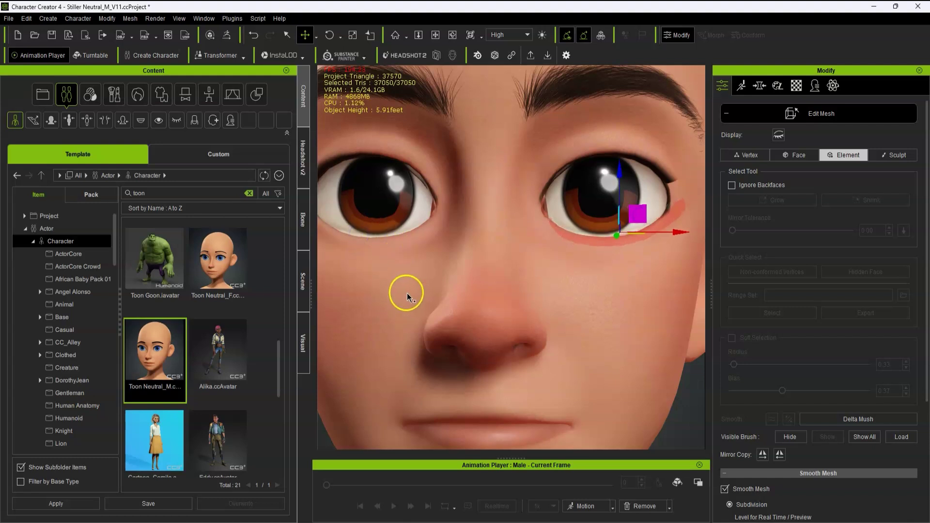
pyautogui.moveTo(406, 292); pyautogui.dragTo(406, 293, button='right')
pyautogui.click(391, 349)
pyautogui.moveTo(397, 380); pyautogui.dragTo(394, 363, button='right')
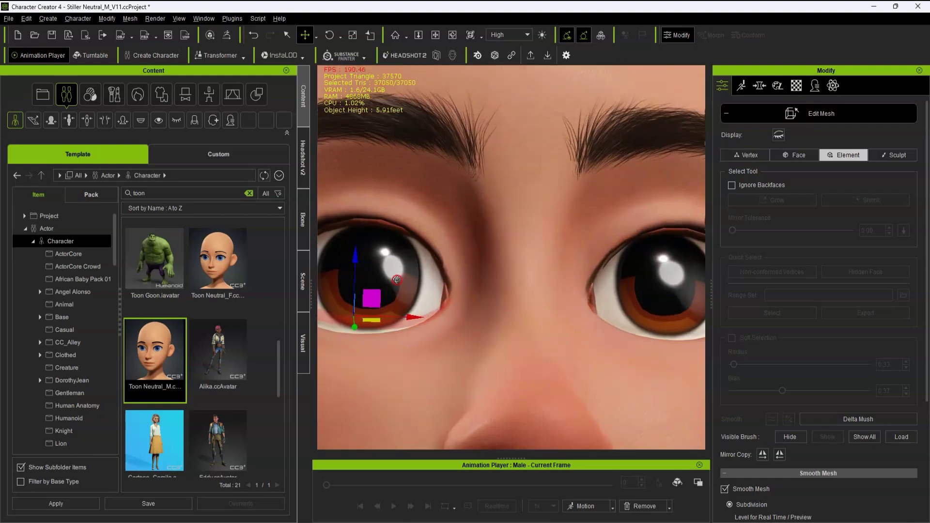
pyautogui.moveTo(375, 295); pyautogui.dragTo(370, 307)
# Select the upper and lower eyelash elements of both eyes and scale them slightly in width and height
pyautogui.moveTo(528, 338); pyautogui.dragTo(309, 389, button='right')
pyautogui.scroll(-3, 409, 357)
pyautogui.moveTo(409, 356); pyautogui.dragTo(381, 340, button='right')
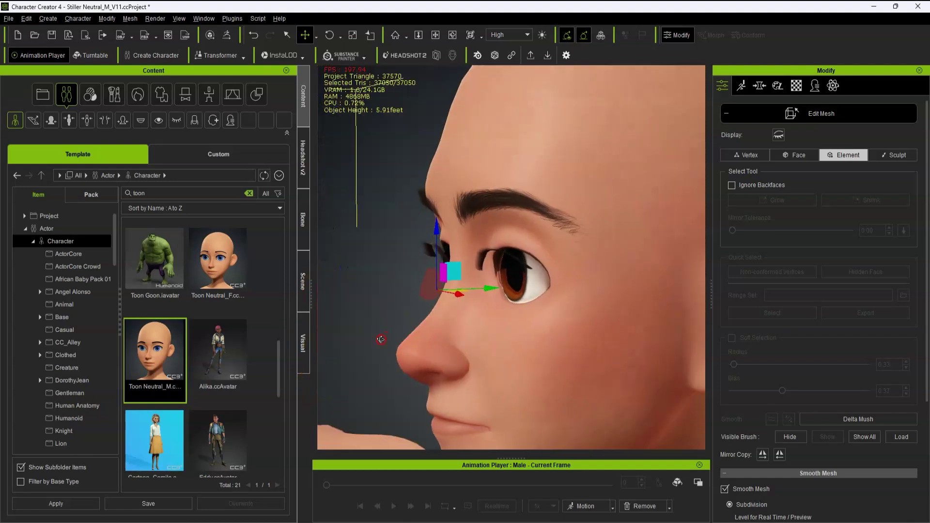
pyautogui.moveTo(458, 258); pyautogui.dragTo(447, 303, button='right')
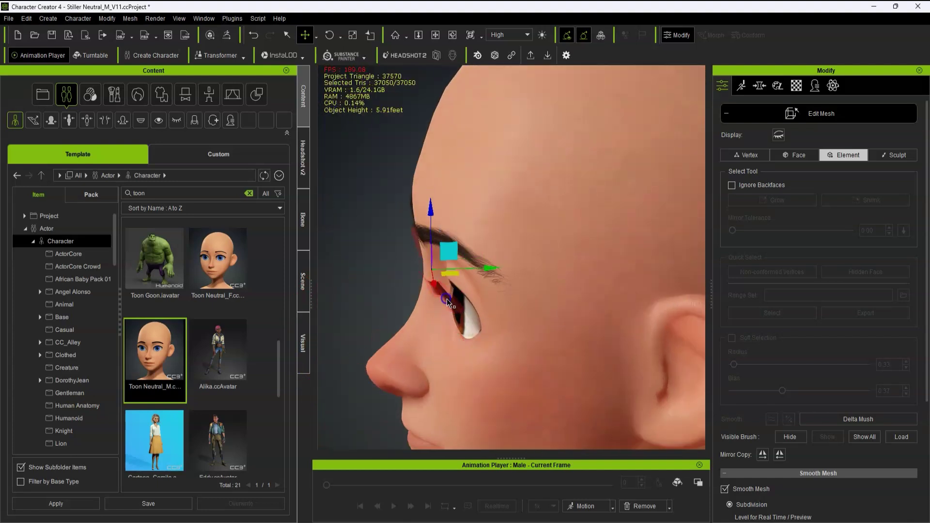
pyautogui.moveTo(430, 376); pyautogui.dragTo(452, 390, button='right')
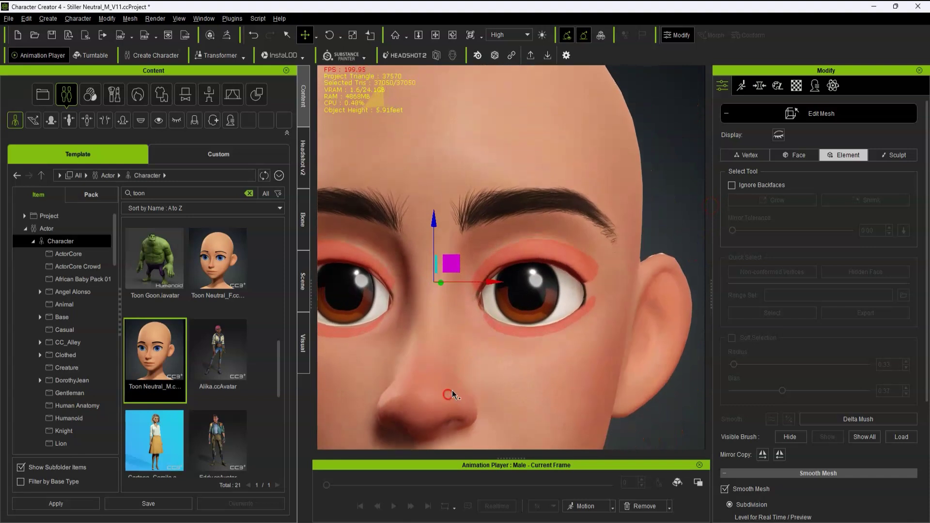
pyautogui.click(353, 35)
pyautogui.moveTo(495, 285); pyautogui.dragTo(494, 286)
pyautogui.moveTo(534, 310); pyautogui.dragTo(718, 321, button='right')
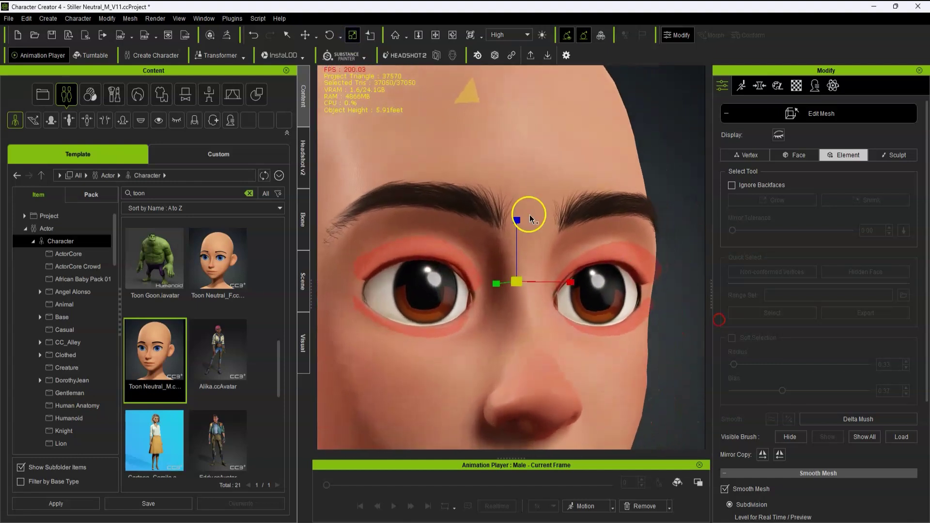
pyautogui.moveTo(516, 220); pyautogui.dragTo(516, 219)
# Move the selected eyelashes slightly upward with the Move tool and leave Edit Mesh
pyautogui.click(306, 37)
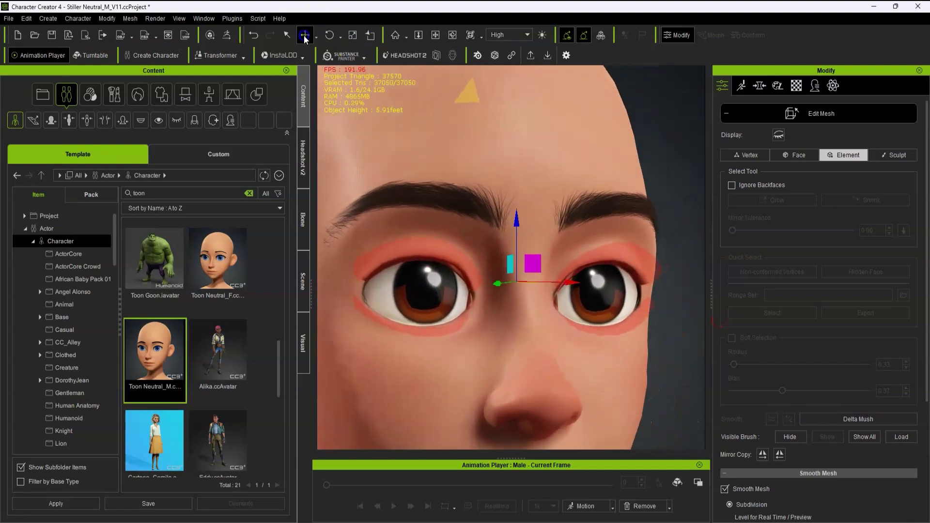
pyautogui.moveTo(508, 263); pyautogui.dragTo(512, 263)
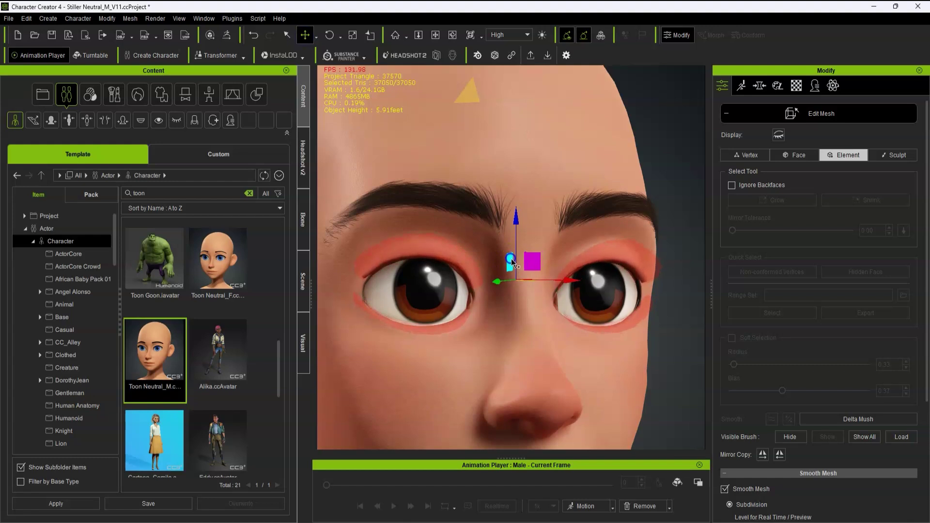
pyautogui.moveTo(691, 344); pyautogui.dragTo(539, 304, button='right')
pyautogui.scroll(-3, 545, 337)
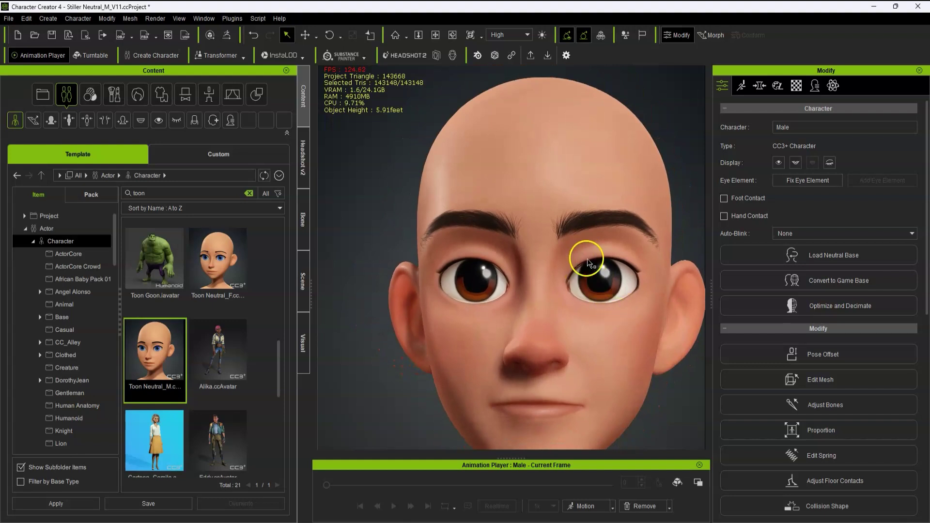
# Preview the character with closed eyes and examine how the eyelashes sit on the shut lids
pyautogui.moveTo(619, 278); pyautogui.dragTo(603, 285, button='middle')
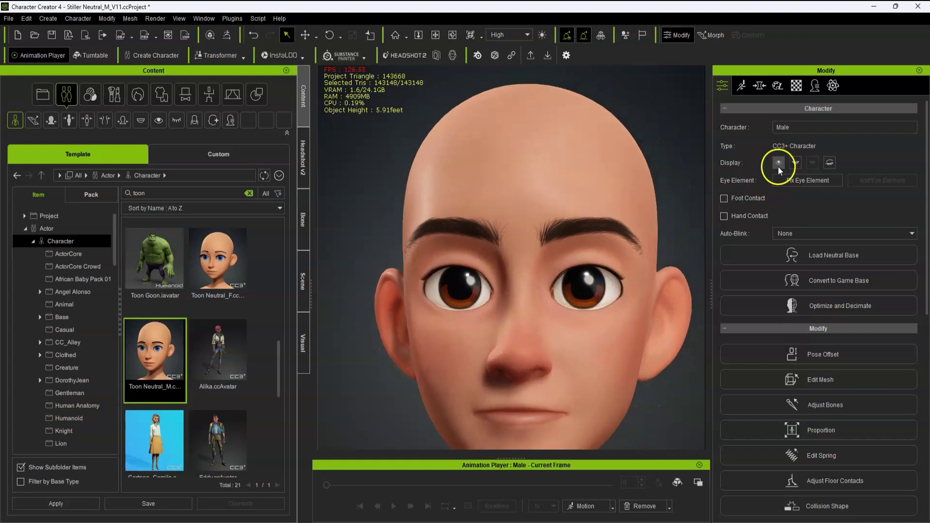
pyautogui.click(778, 164)
pyautogui.click(776, 164)
pyautogui.click(777, 164)
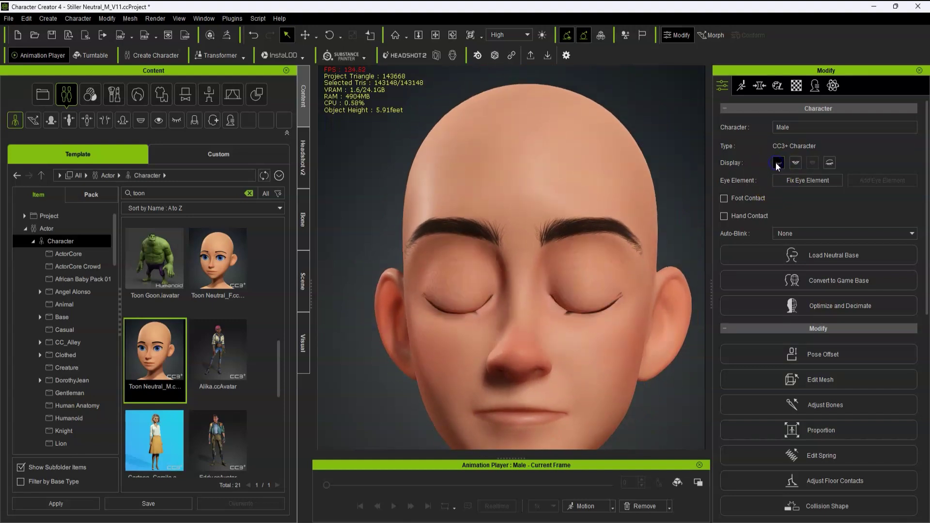
pyautogui.moveTo(600, 262); pyautogui.dragTo(581, 253, button='right')
# Apply Correct Eyeblink to the character and check the closed eyelids and lashes from several angles
pyautogui.click(78, 18)
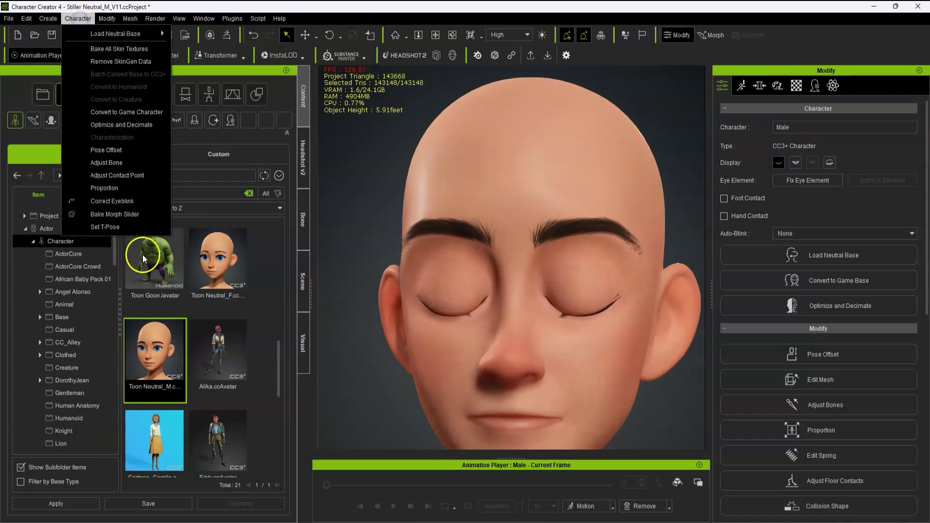
pyautogui.click(126, 208)
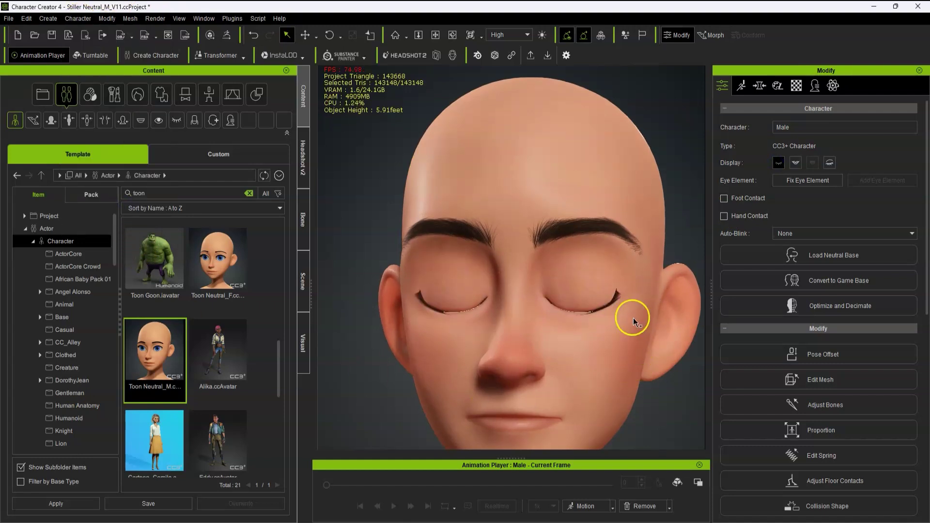
pyautogui.moveTo(633, 317)
pyautogui.mouseDown(button='right')
pyautogui.moveTo(388, 305)
pyautogui.moveTo(436, 330)
pyautogui.mouseUp(button='right')
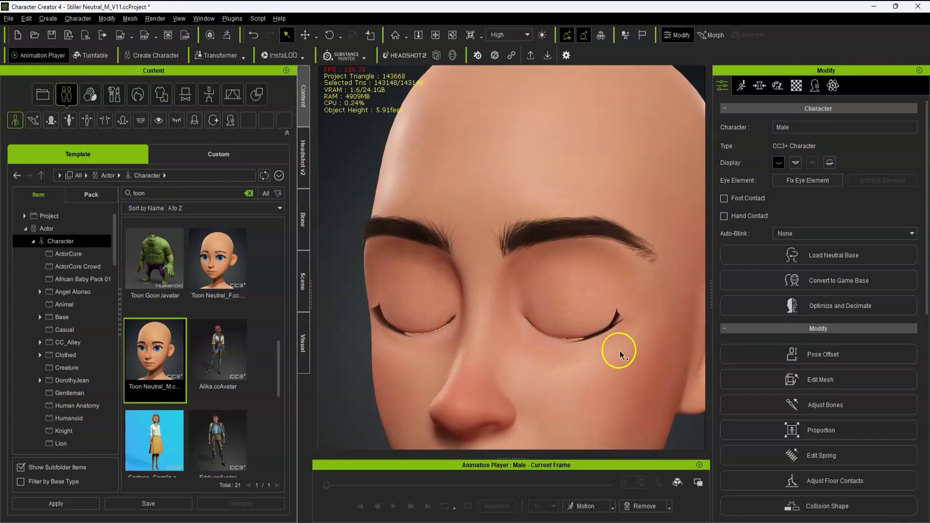
pyautogui.moveTo(622, 355); pyautogui.dragTo(806, 232, button='right')
# Open the Facial Profile Editor and set the EyeBlink expressions Eye_Blink_L and Eye_Blink_R to 100
pyautogui.click(742, 85)
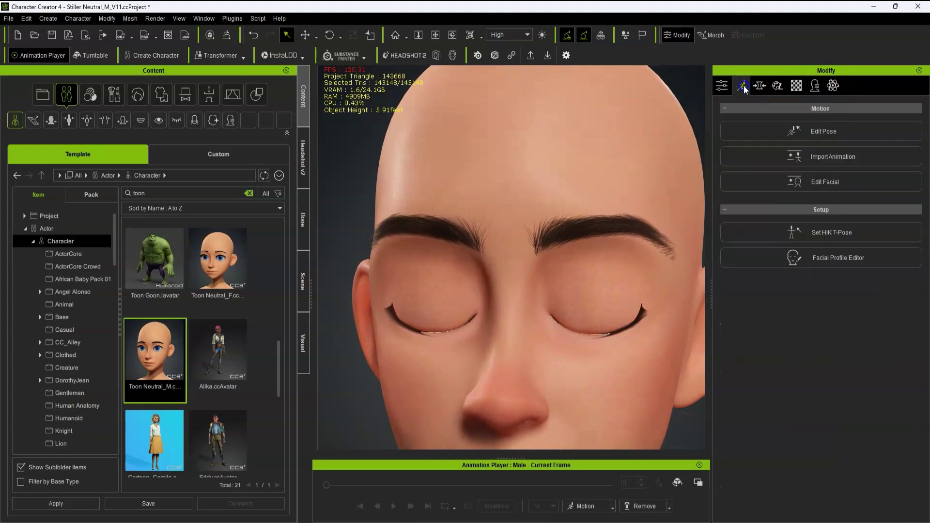
pyautogui.click(822, 255)
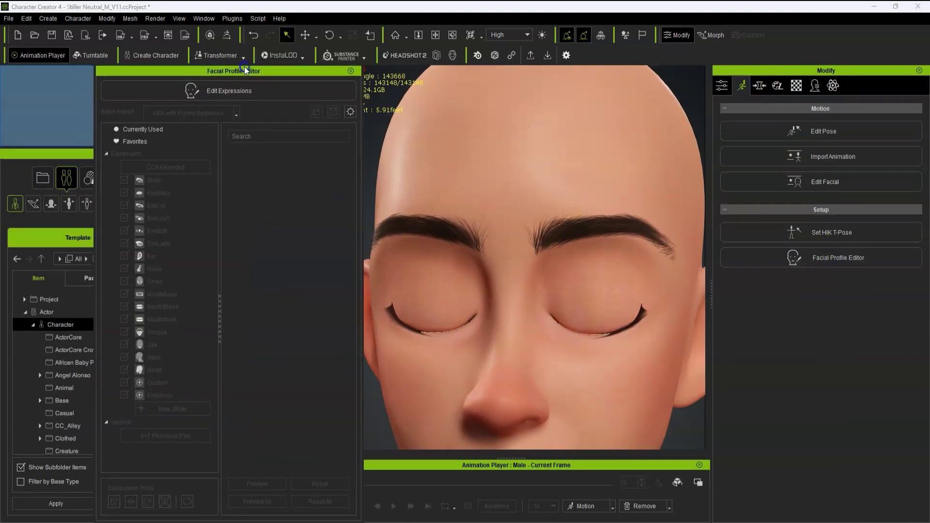
pyautogui.click(211, 77)
pyautogui.click(137, 181)
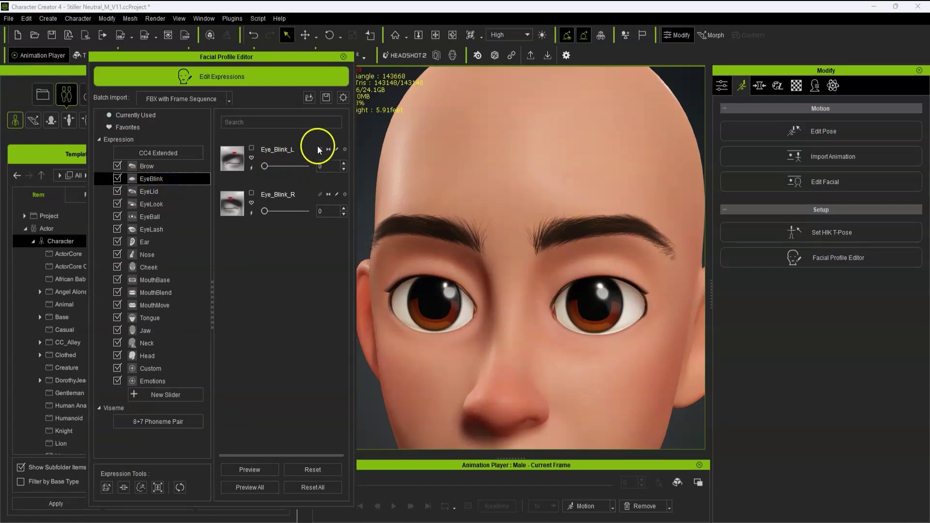
pyautogui.moveTo(264, 166); pyautogui.dragTo(309, 177)
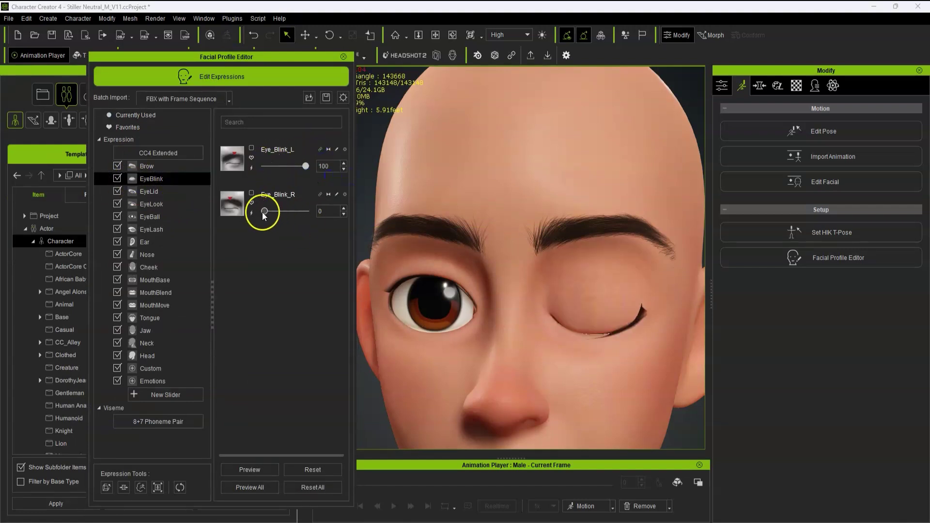
pyautogui.moveTo(264, 211); pyautogui.dragTo(509, 286)
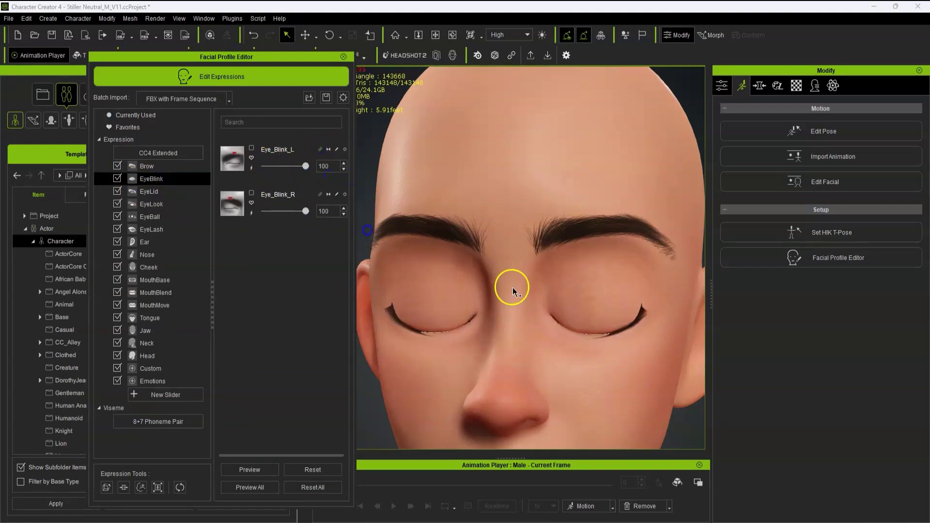
# Start editing the blink expression's mesh in Element mode, select both eyes' eyelash elements, and scale them vertically
pyautogui.click(106, 488)
pyautogui.click(835, 148)
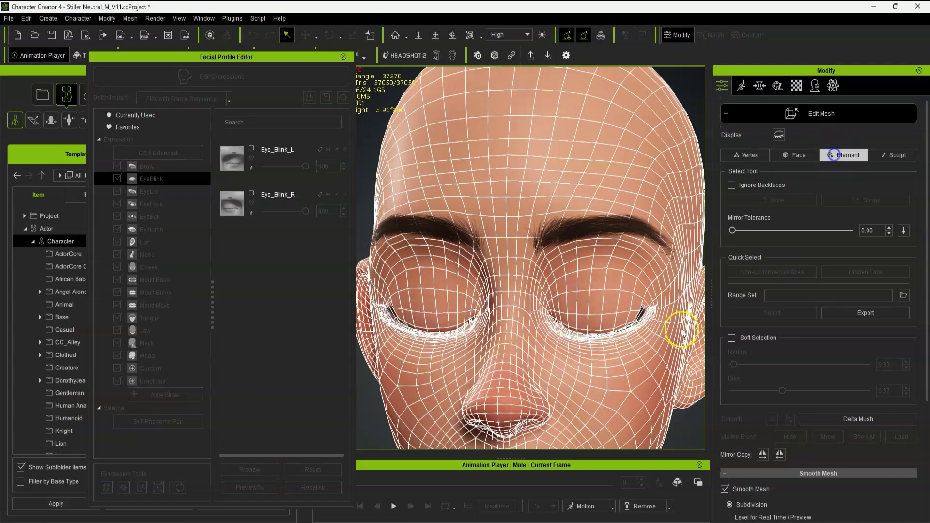
pyautogui.click(644, 327)
pyautogui.keyDown('ctrl'); pyautogui.click(415, 332); pyautogui.keyUp('ctrl')
pyautogui.keyDown('ctrl'); pyautogui.click(384, 311); pyautogui.keyUp('ctrl')
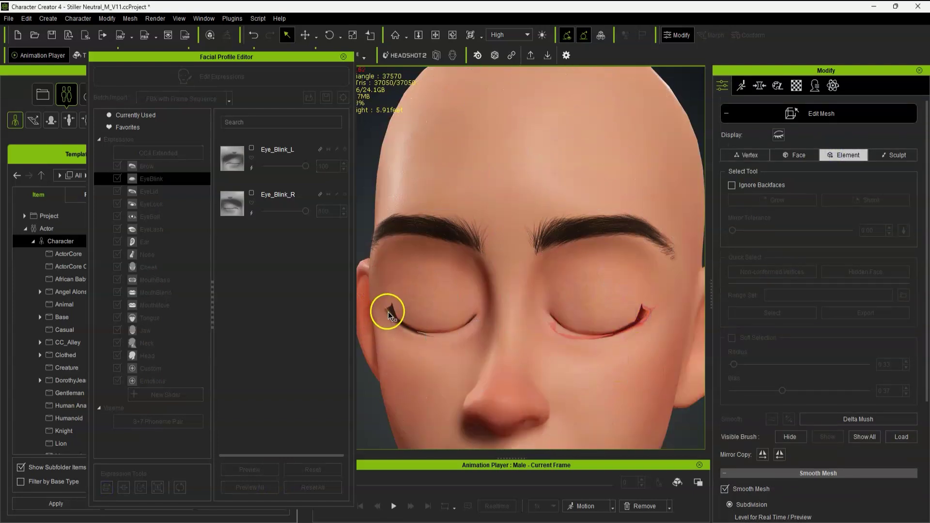
pyautogui.click(352, 35)
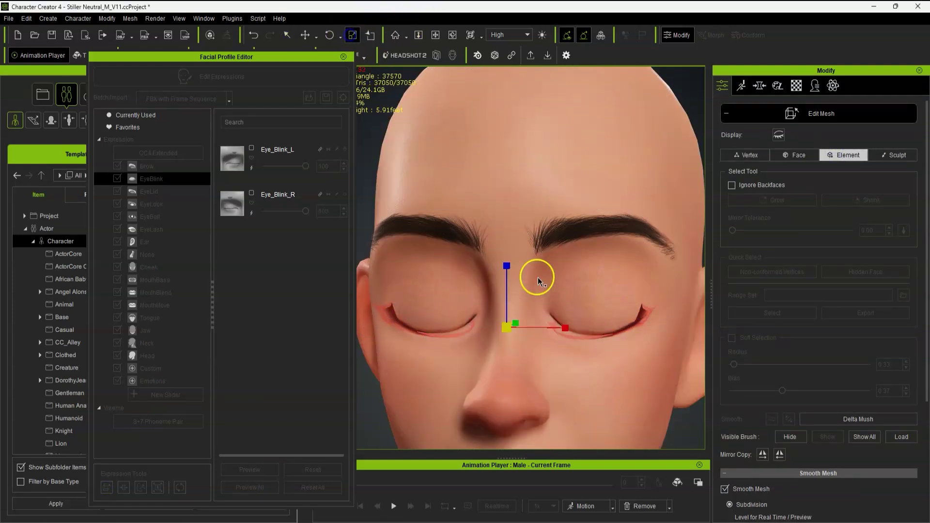
pyautogui.moveTo(508, 283); pyautogui.dragTo(509, 314)
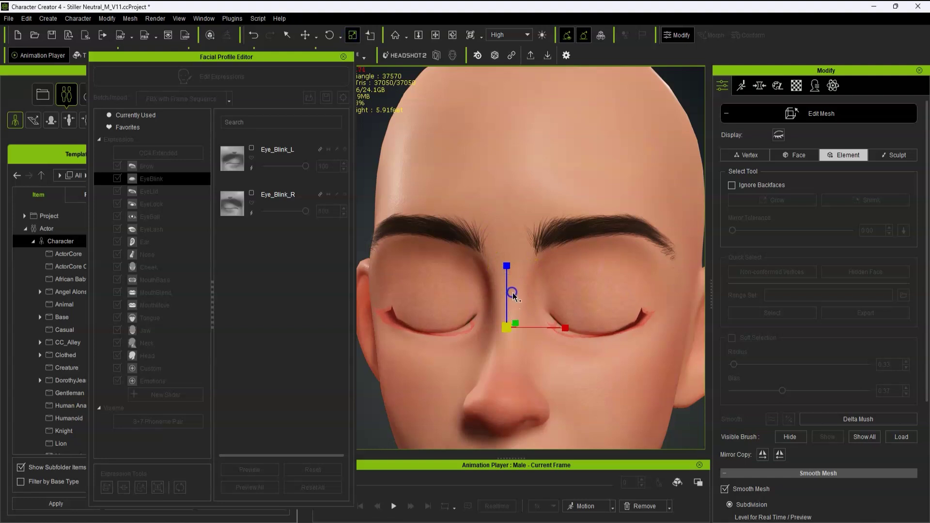
# Select the upper eyelash of the character's left eye, rotate it slightly, and raise it along the closed lid
pyautogui.click(648, 322)
pyautogui.click(645, 317)
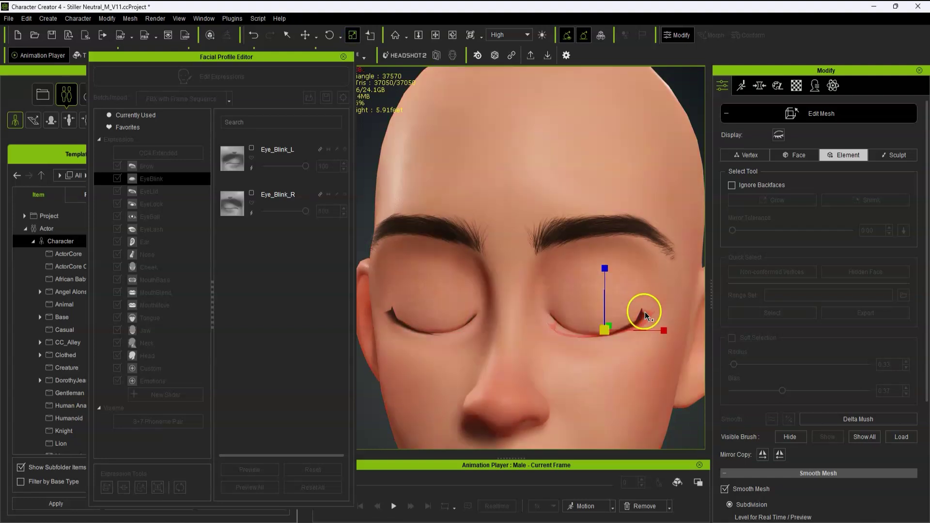
pyautogui.click(330, 35)
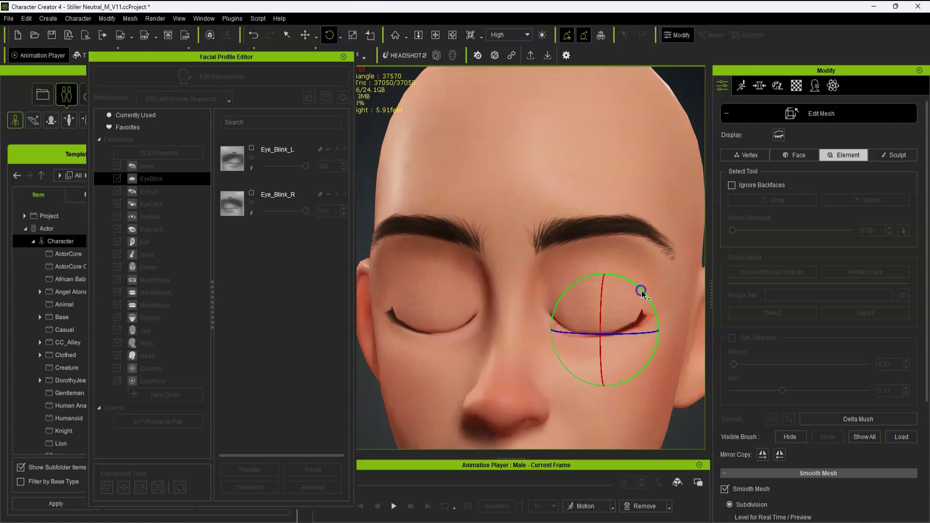
pyautogui.click(305, 35)
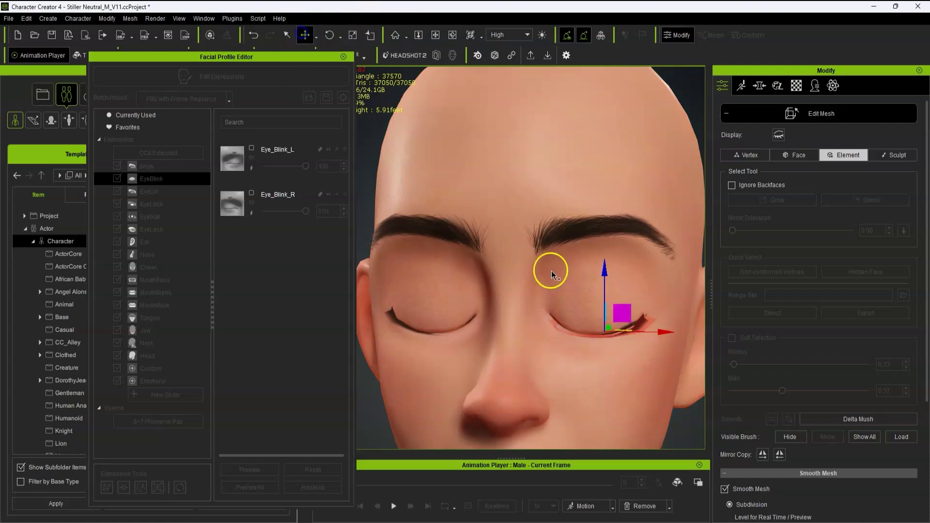
pyautogui.moveTo(600, 277); pyautogui.dragTo(605, 270)
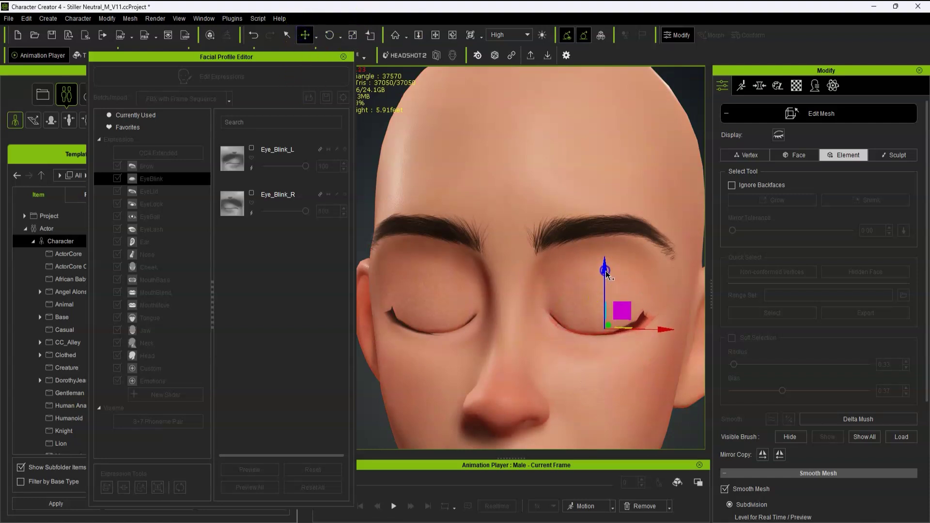
# Select the upper eyelash of the character's right eye, rotate it slightly, and raise it along the closed lid
pyautogui.click(388, 315)
pyautogui.moveTo(426, 401); pyautogui.dragTo(497, 393, button='right')
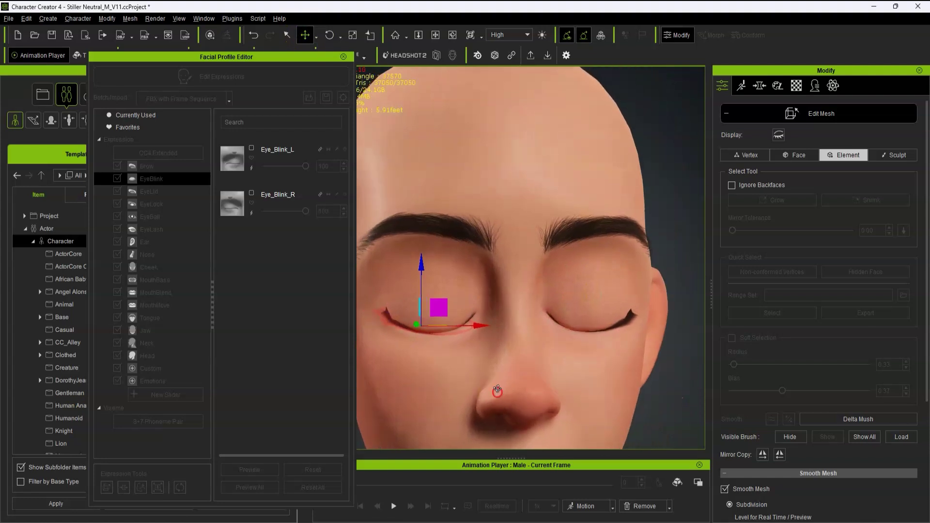
pyautogui.click(352, 35)
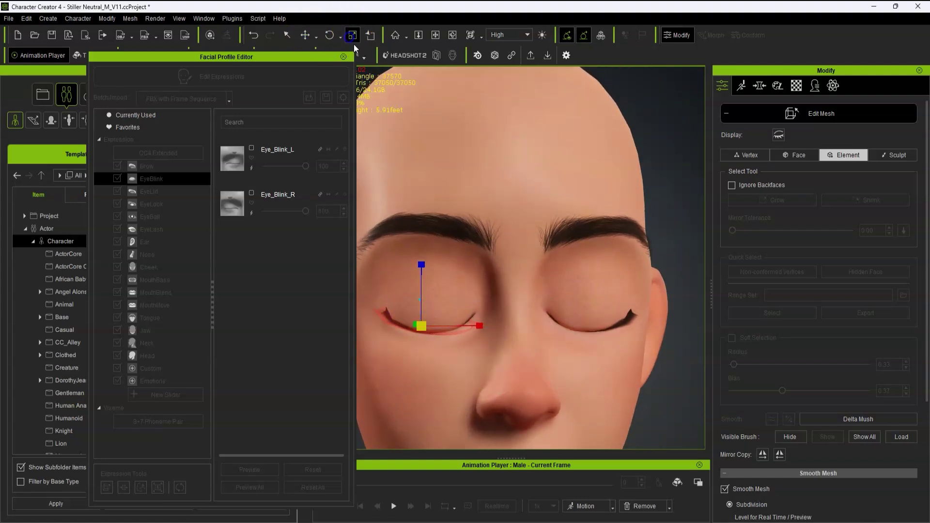
pyautogui.click(329, 34)
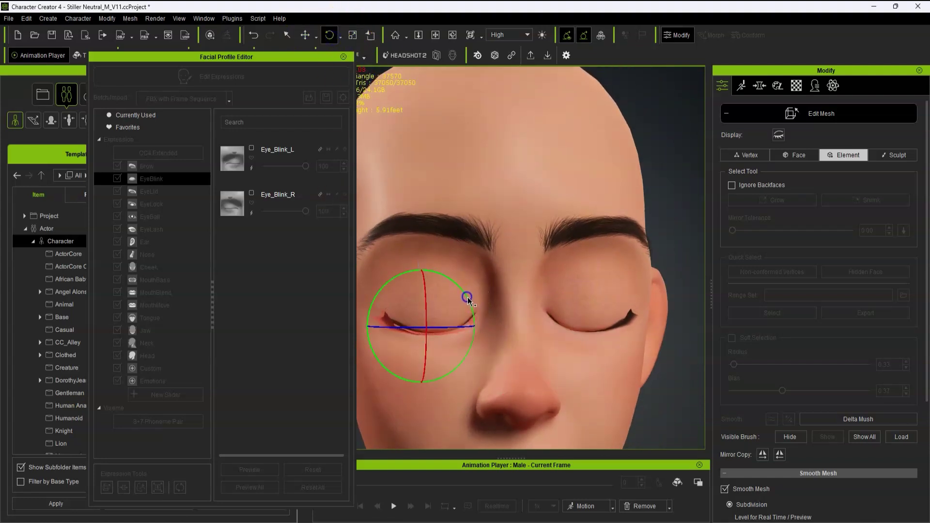
pyautogui.click(306, 35)
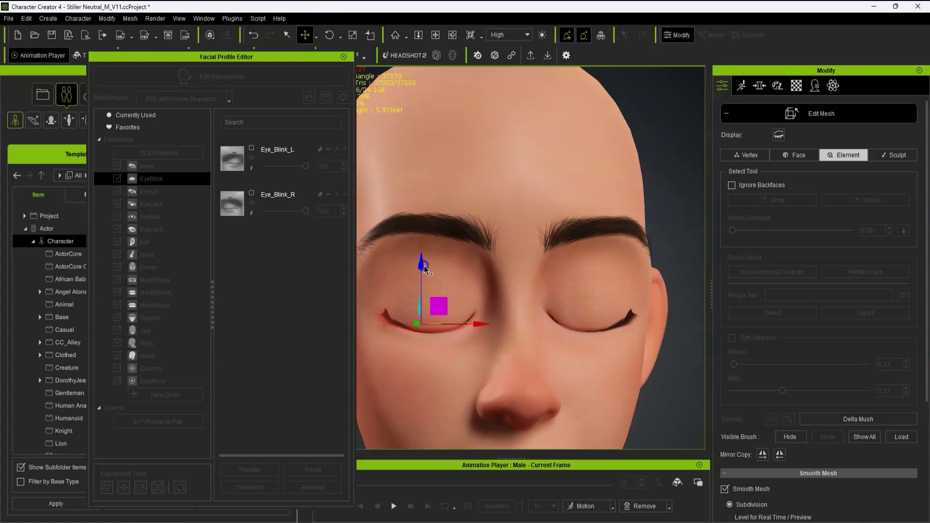
# Leave Edit Mesh and update the Eye_Blink_L expression with the adjusted closed-eye eyelash shape
pyautogui.click(727, 113)
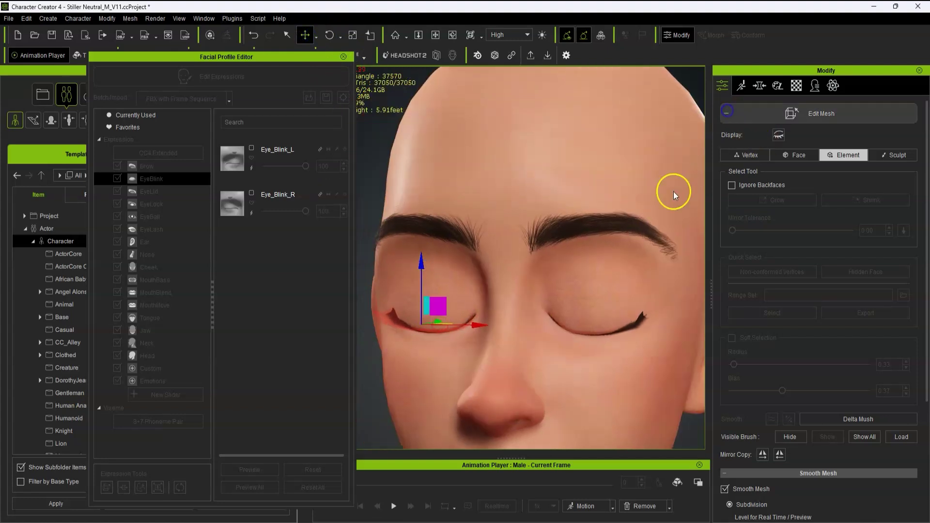
pyautogui.scroll(-4, 567, 257)
pyautogui.keyDown('alt'); pyautogui.moveTo(561, 271); pyautogui.dragTo(535, 267); pyautogui.keyUp('alt')
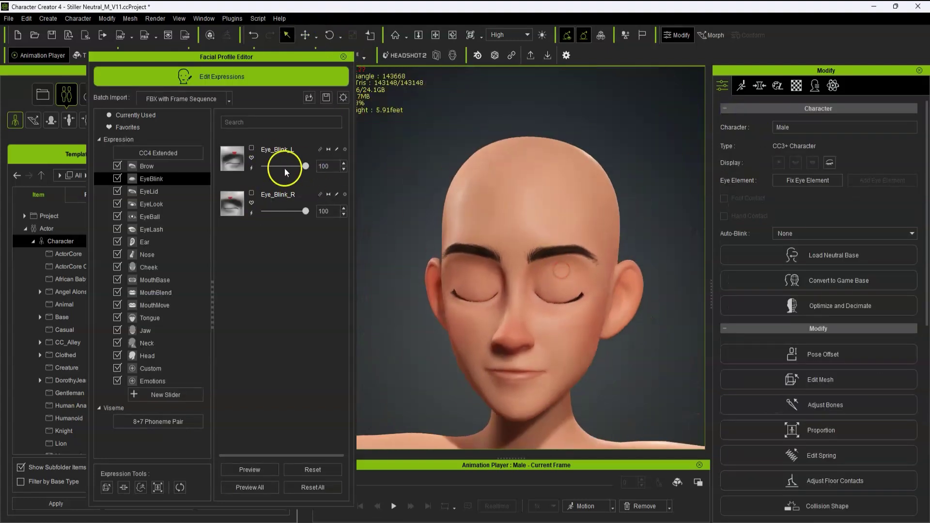
pyautogui.click(252, 169)
pyautogui.click(663, 240)
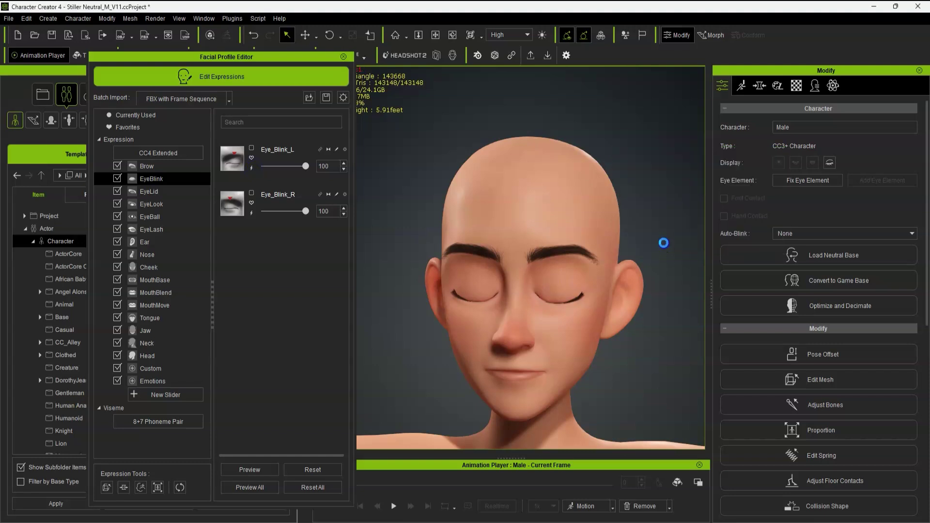
# Open the eyes with the blink expressions at 0, set Eye_Blink_L and Eye_Blink_R to 46, and examine the half-closed lids
pyautogui.click(324, 150)
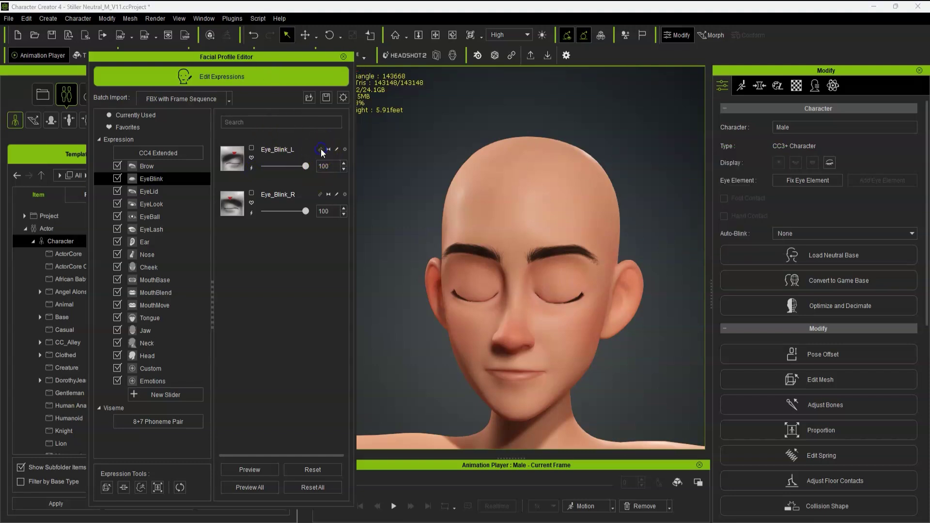
pyautogui.moveTo(305, 167); pyautogui.dragTo(192, 174)
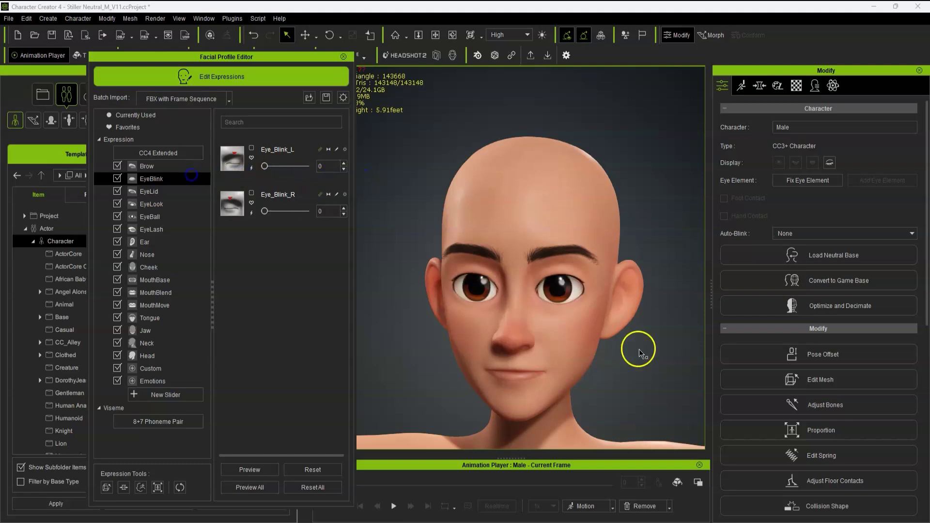
pyautogui.moveTo(264, 167); pyautogui.dragTo(283, 189)
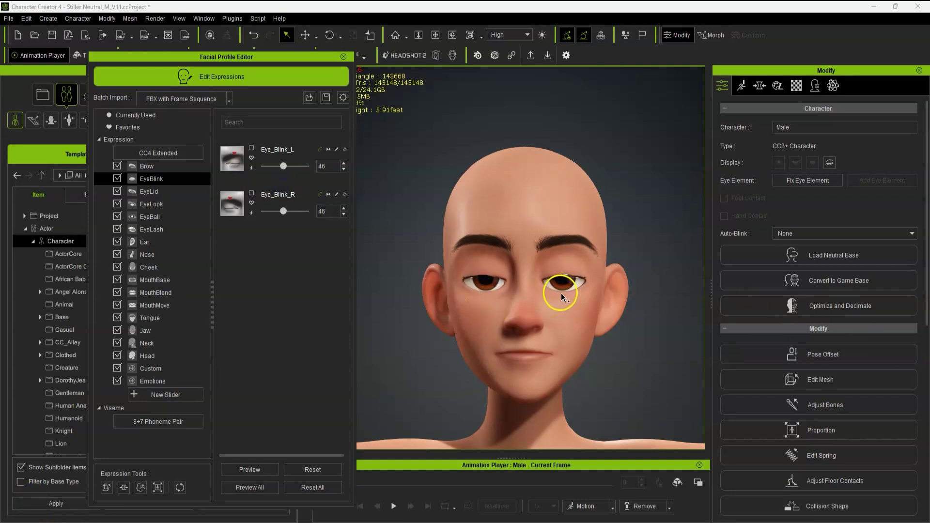
pyautogui.moveTo(561, 293)
pyautogui.keyDown('alt'); pyautogui.mouseDown(button='right')
pyautogui.moveTo(540, 303)
pyautogui.moveTo(565, 296)
pyautogui.mouseUp(button='right'); pyautogui.keyUp('alt')
pyautogui.scroll(2, 565, 296)
pyautogui.scroll(-2, 565, 296)
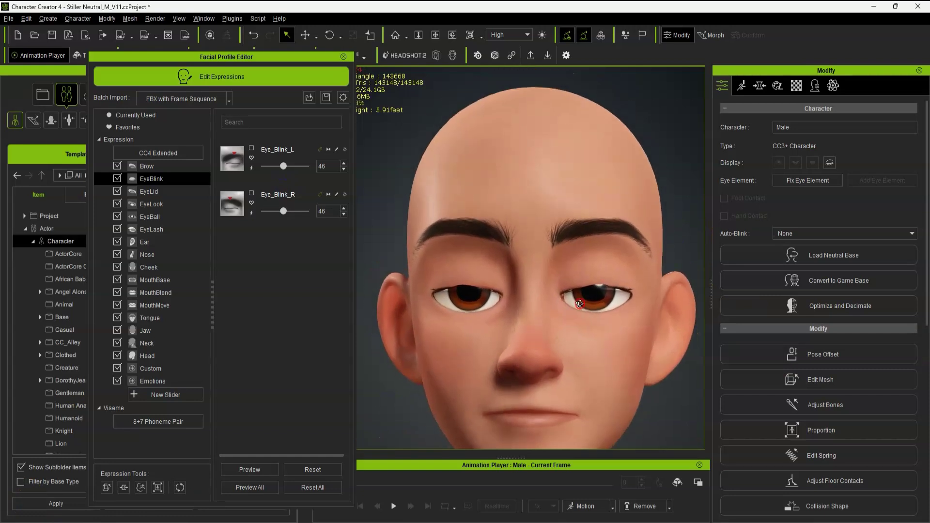
pyautogui.keyDown('alt'); pyautogui.moveTo(613, 299); pyautogui.dragTo(558, 304); pyautogui.keyUp('alt')
pyautogui.scroll(5, 559, 303)
pyautogui.keyDown('alt'); pyautogui.moveTo(556, 313); pyautogui.dragTo(548, 329, button='right'); pyautogui.keyUp('alt')
pyautogui.scroll(-3, 548, 330)
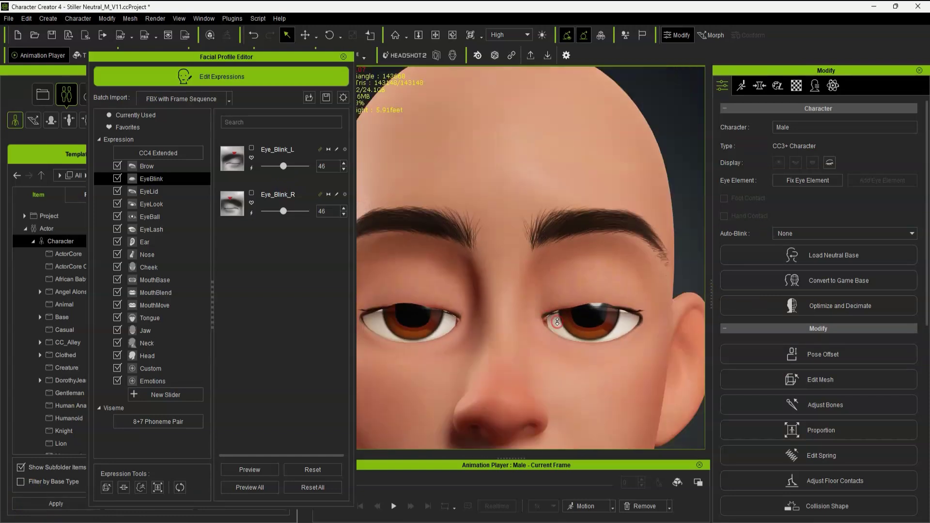
# Start editing the mesh of the half-closed blink expression and switch to Face selection mode
pyautogui.click(851, 382)
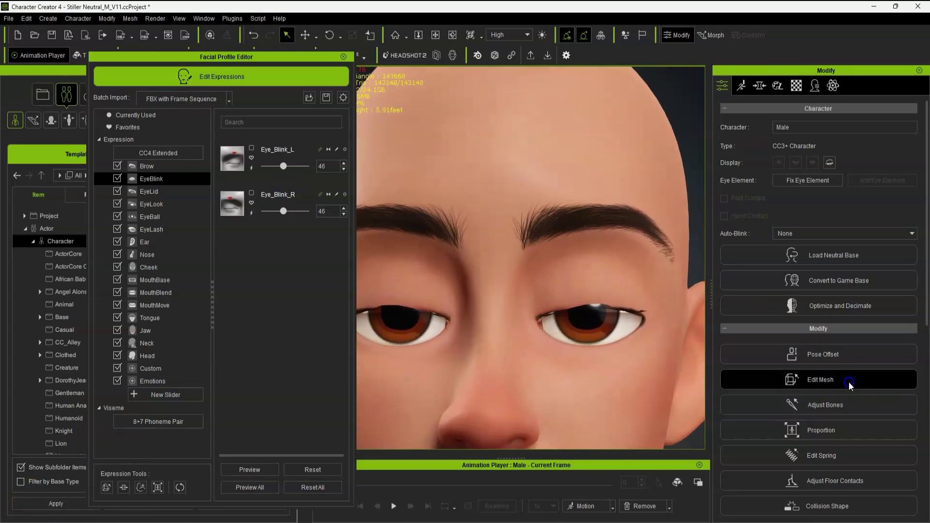
pyautogui.click(106, 488)
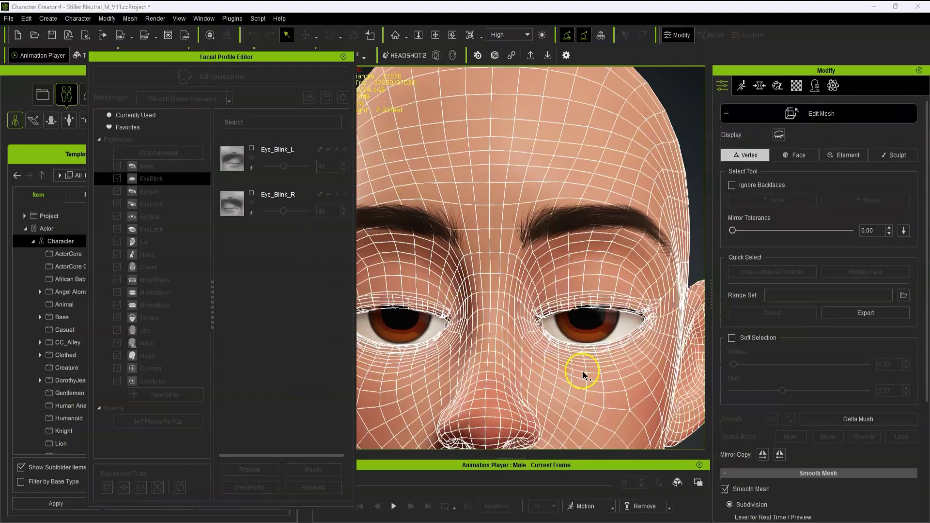
pyautogui.scroll(-1, 586, 328)
pyautogui.scroll(5, 513, 329)
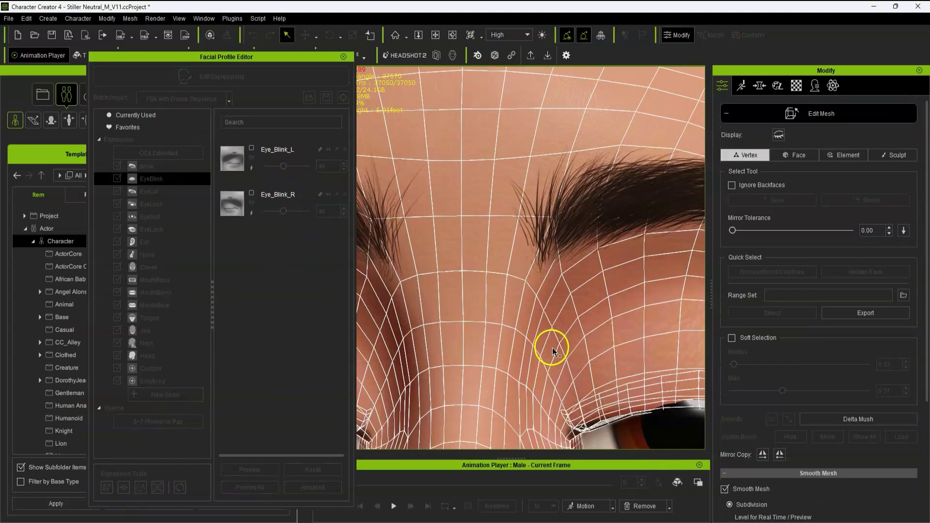
pyautogui.scroll(-3, 624, 363)
pyautogui.click(794, 155)
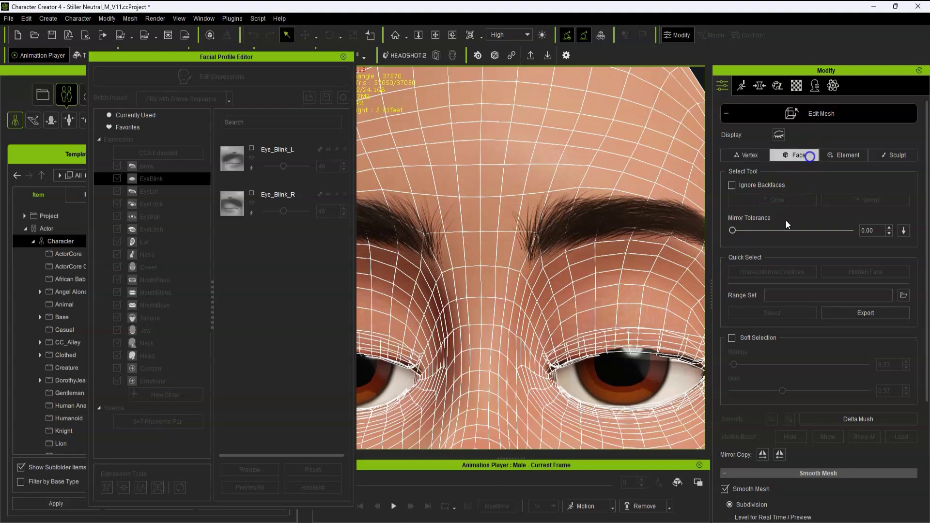
# Select a face at the character's left upper lash line, enable Soft Selection with a radius of 2.07, and activate the Move tool
pyautogui.click(635, 349)
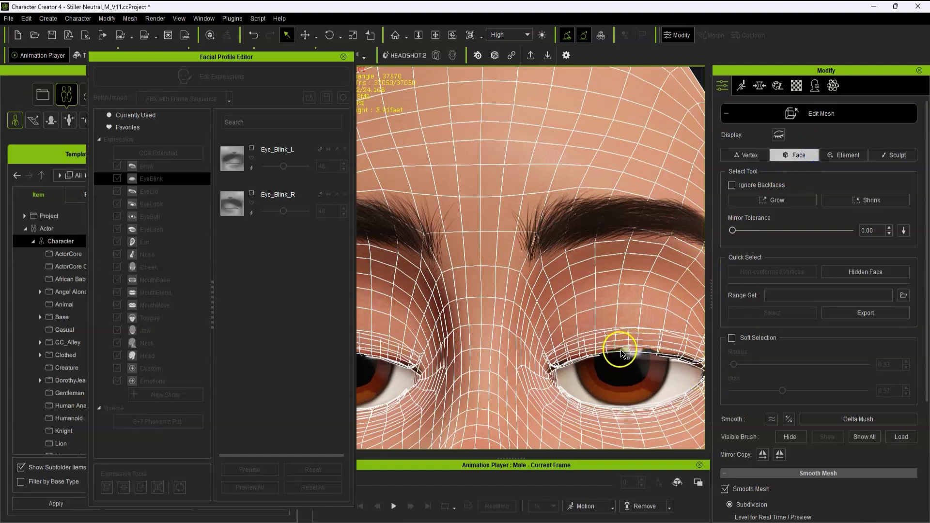
pyautogui.moveTo(660, 350)
pyautogui.mouseDown(button='right')
pyautogui.moveTo(557, 388)
pyautogui.moveTo(645, 357)
pyautogui.mouseUp(button='right')
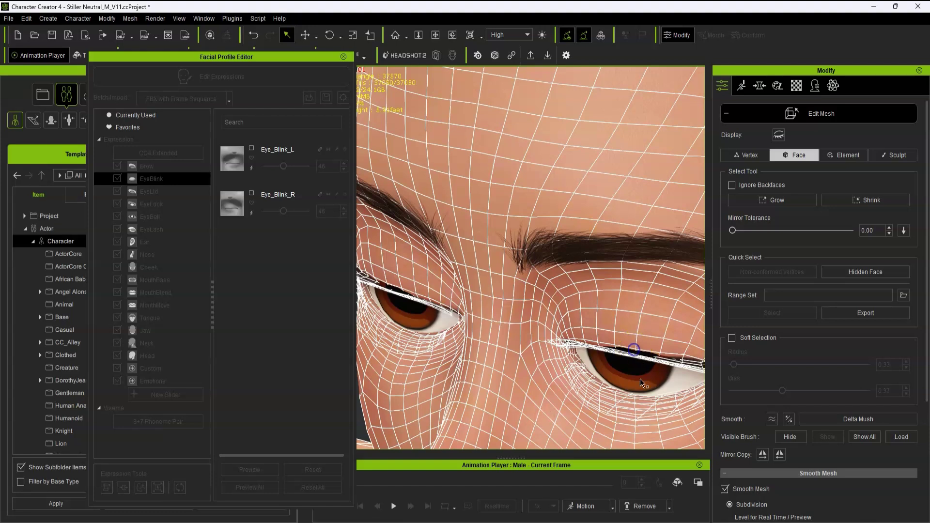
pyautogui.click(731, 337)
pyautogui.moveTo(681, 394); pyautogui.dragTo(693, 290, button='right')
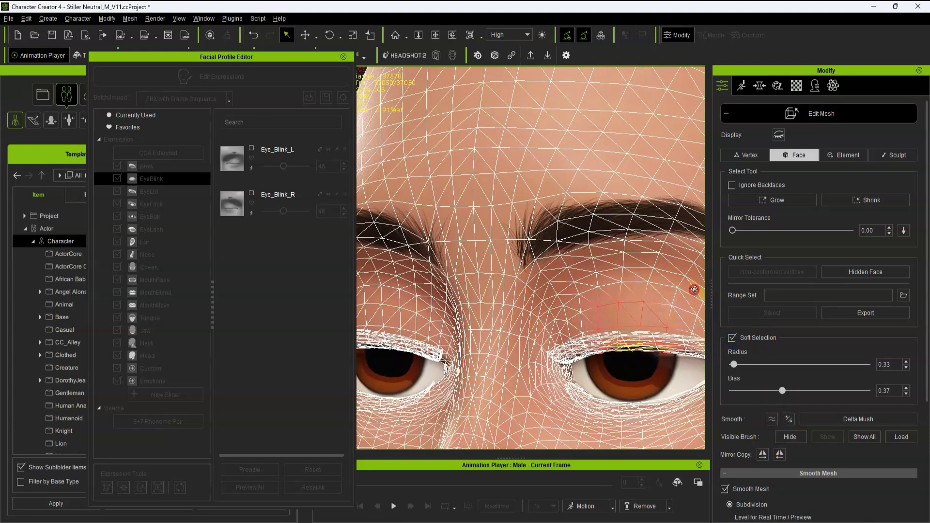
pyautogui.moveTo(733, 365)
pyautogui.mouseDown()
pyautogui.moveTo(764, 365)
pyautogui.moveTo(729, 368)
pyautogui.moveTo(751, 374)
pyautogui.moveTo(743, 376)
pyautogui.mouseUp()
pyautogui.moveTo(690, 256); pyautogui.dragTo(653, 152, button='right')
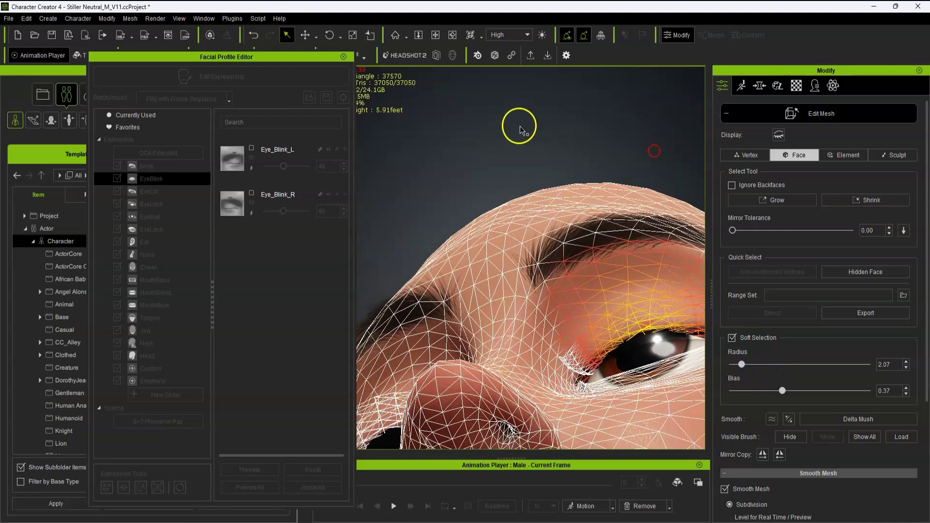
pyautogui.click(314, 39)
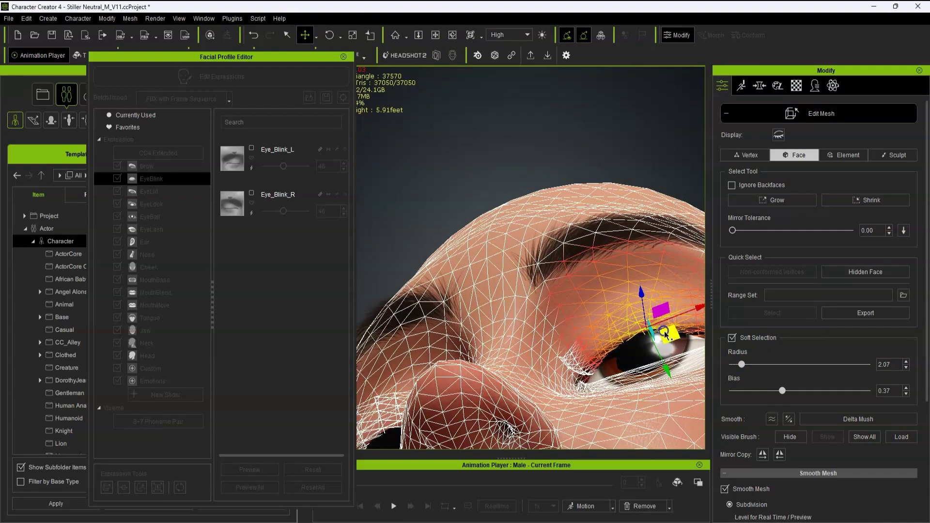
pyautogui.moveTo(666, 372); pyautogui.dragTo(662, 367)
pyautogui.moveTo(602, 307); pyautogui.dragTo(616, 417, button='right')
pyautogui.click(639, 293)
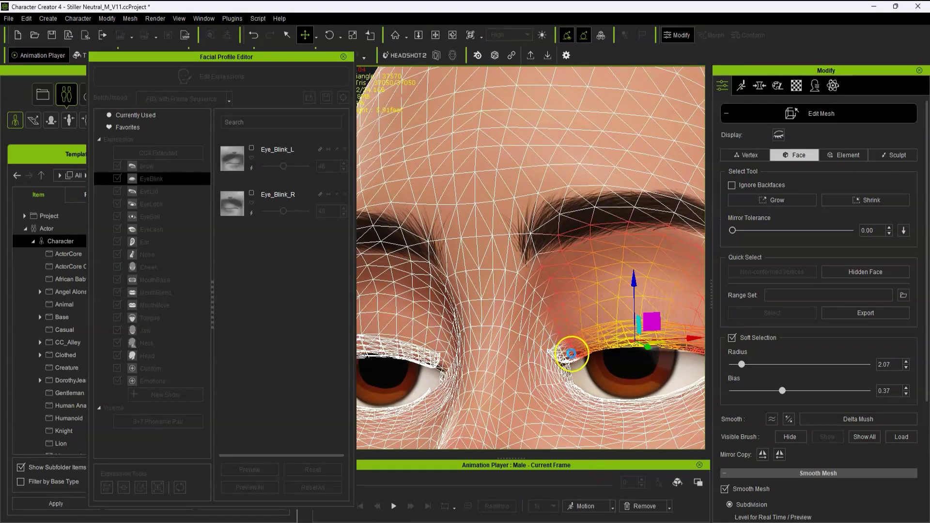
pyautogui.hotkey('ctrl', 'z')
# Mirror the soft selection to the other eye and push both upper lids slightly back toward the eyeballs
pyautogui.click(904, 231)
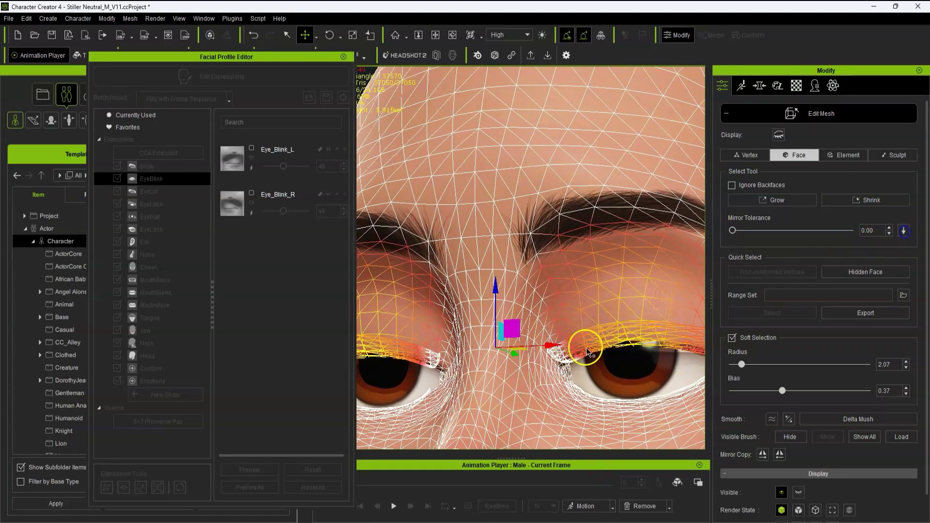
pyautogui.moveTo(583, 347); pyautogui.dragTo(610, 335, button='right')
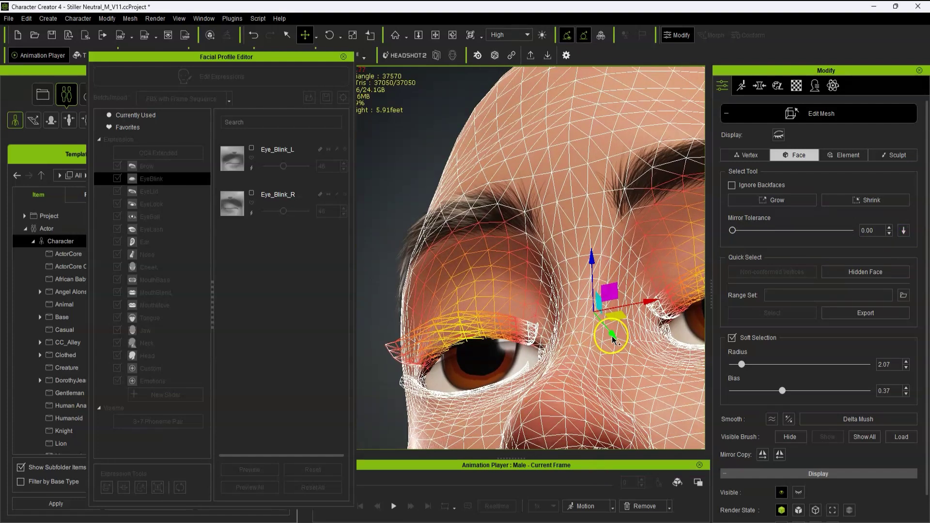
pyautogui.moveTo(613, 339); pyautogui.dragTo(609, 336)
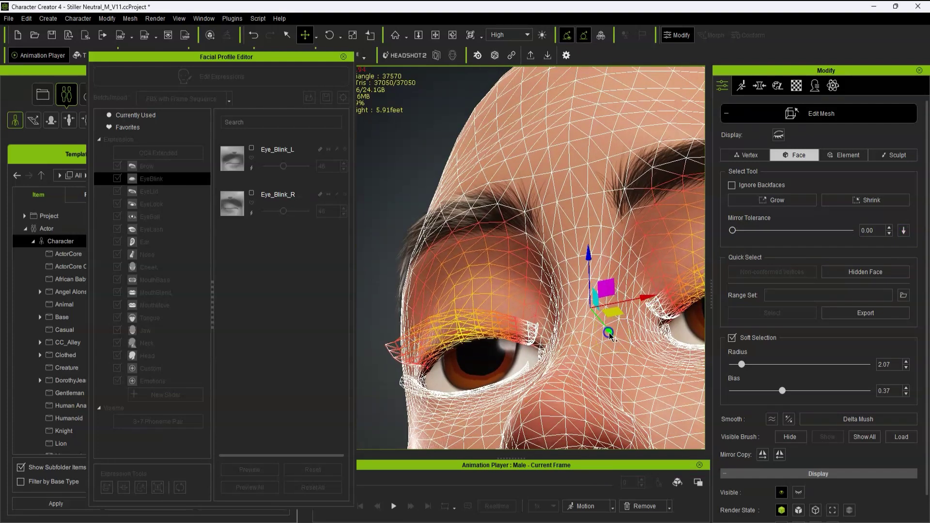
pyautogui.moveTo(609, 333); pyautogui.dragTo(630, 368, button='right')
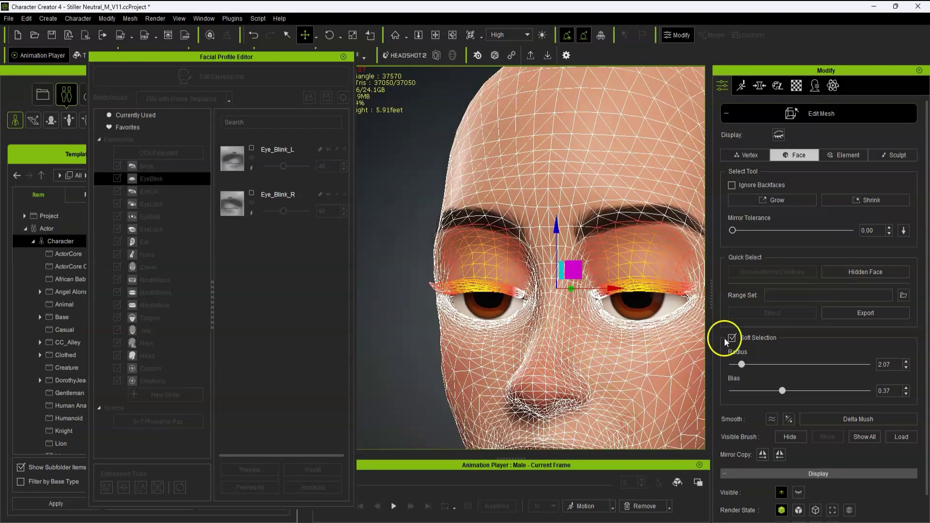
# Select a face higher on each upper lid by mirroring, set the soft selection to radius 0.76 and bias 0.23, and shift it slightly in depth
pyautogui.click(635, 250)
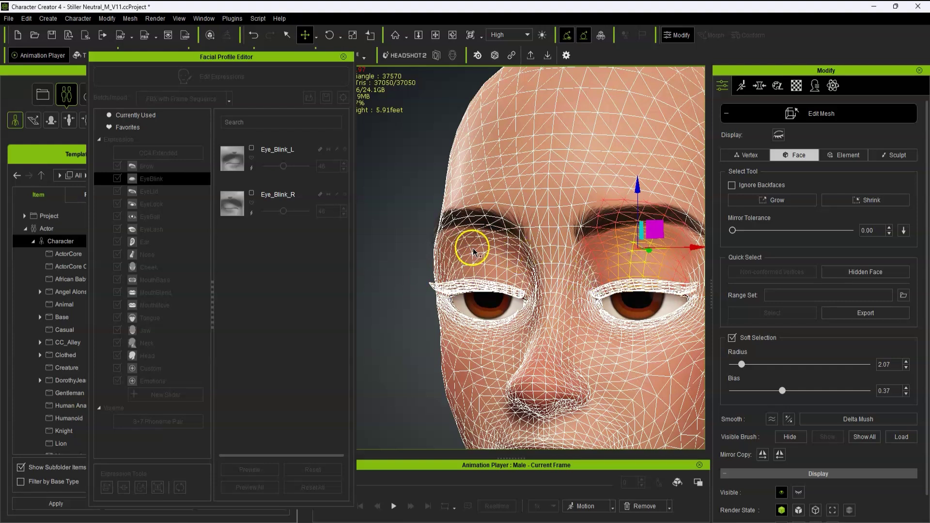
pyautogui.click(903, 231)
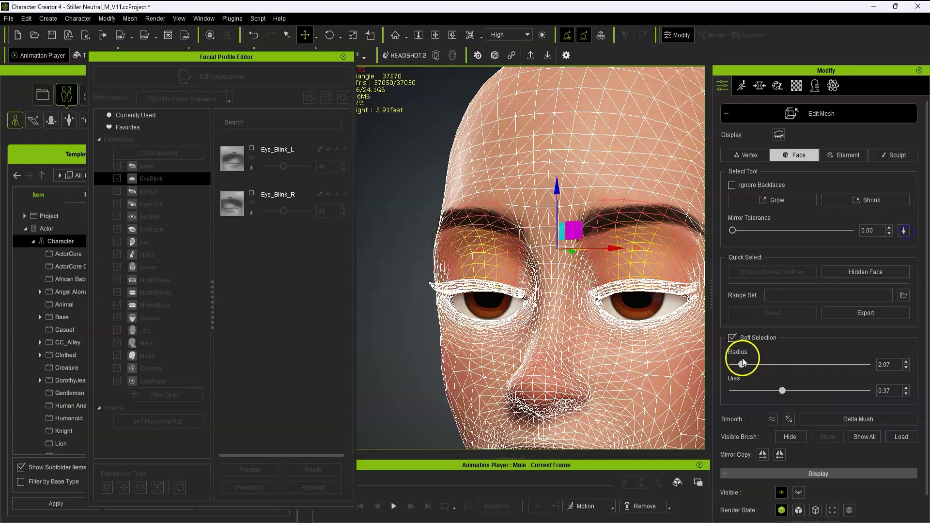
pyautogui.moveTo(741, 365); pyautogui.dragTo(737, 367)
pyautogui.click(783, 393)
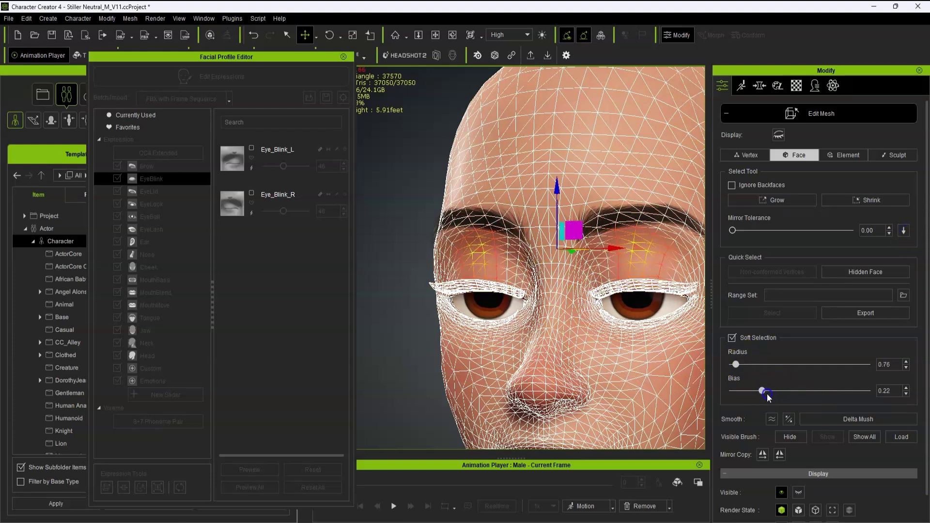
pyautogui.moveTo(614, 327); pyautogui.dragTo(569, 245, button='right')
pyautogui.moveTo(579, 270); pyautogui.dragTo(581, 271)
pyautogui.moveTo(601, 293); pyautogui.dragTo(655, 353, button='right')
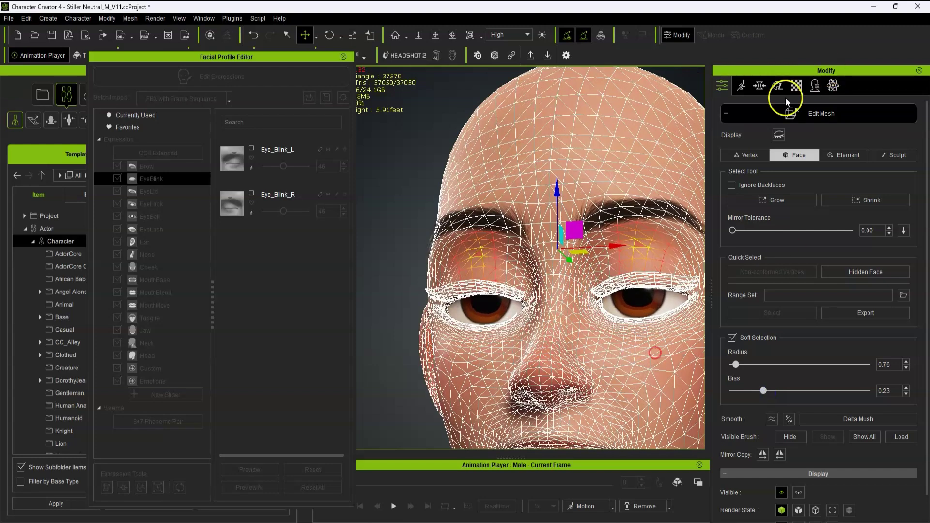
# Leave Edit Mesh, set the blink to 100, and update Eye_Blink_L and Eye_Blink_R using the Split Part option
pyautogui.click(728, 116)
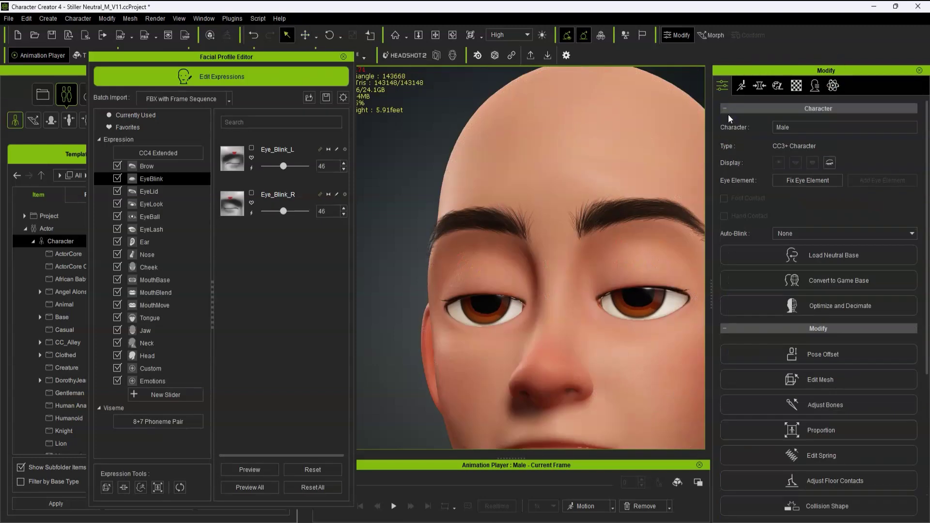
pyautogui.click(290, 167)
pyautogui.moveTo(290, 168); pyautogui.dragTo(305, 166)
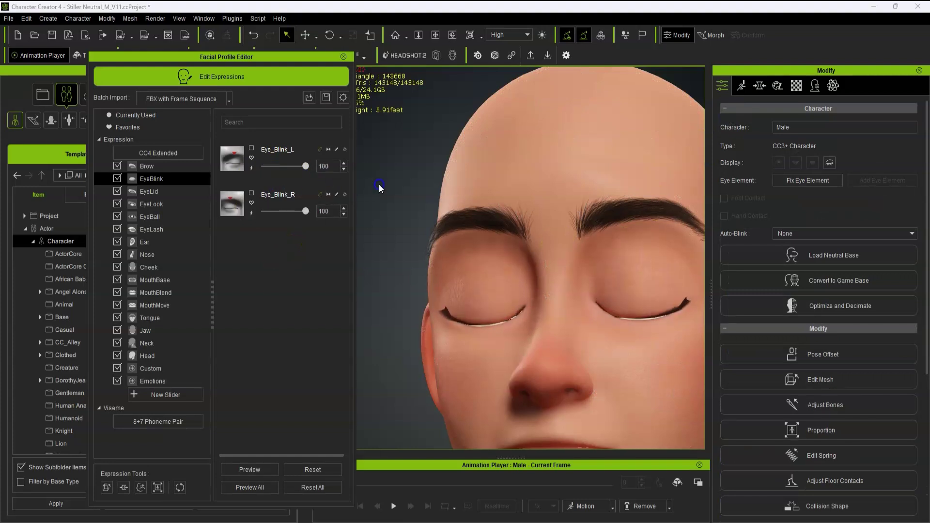
pyautogui.moveTo(623, 277); pyautogui.dragTo(648, 308, button='right')
pyautogui.moveTo(618, 323); pyautogui.dragTo(563, 230, button='middle')
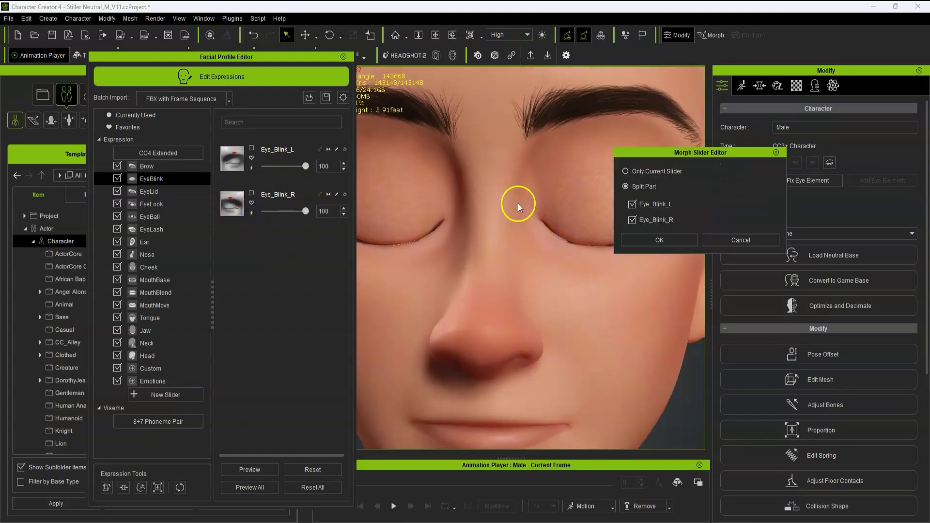
pyautogui.click(657, 240)
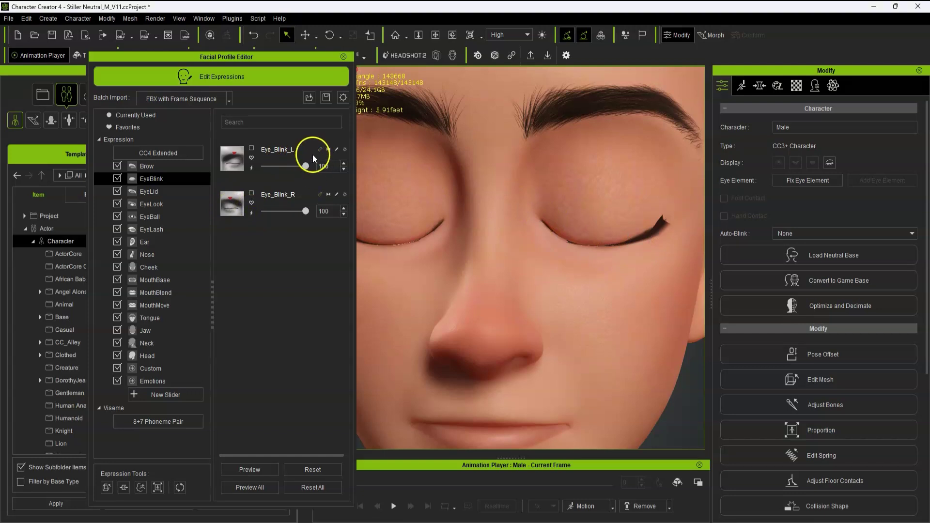
# Test the updated blink and examine the closed eyelids and eyelashes from the front, the side and below
pyautogui.moveTo(306, 166)
pyautogui.mouseDown()
pyautogui.moveTo(262, 166)
pyautogui.moveTo(308, 173)
pyautogui.moveTo(227, 173)
pyautogui.moveTo(310, 180)
pyautogui.mouseUp()
pyautogui.scroll(-5, 550, 244)
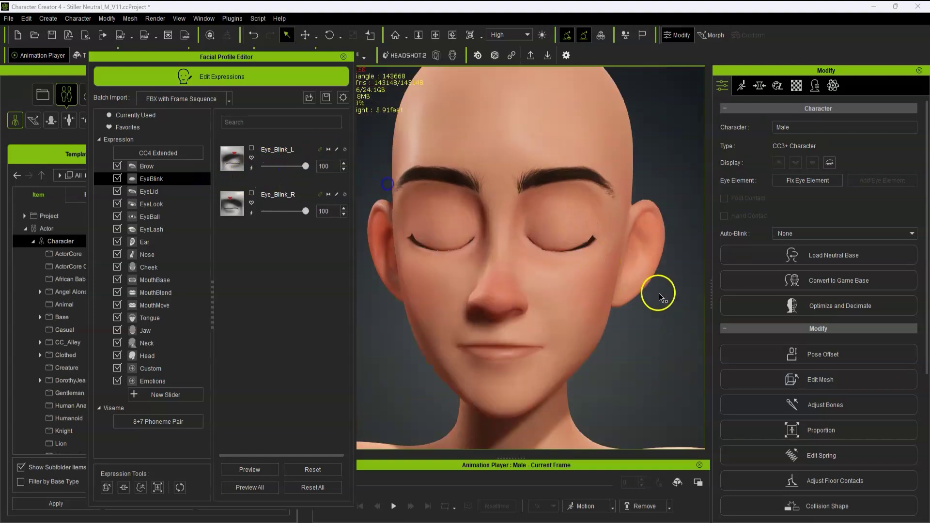
pyautogui.moveTo(619, 298); pyautogui.dragTo(528, 270, button='right')
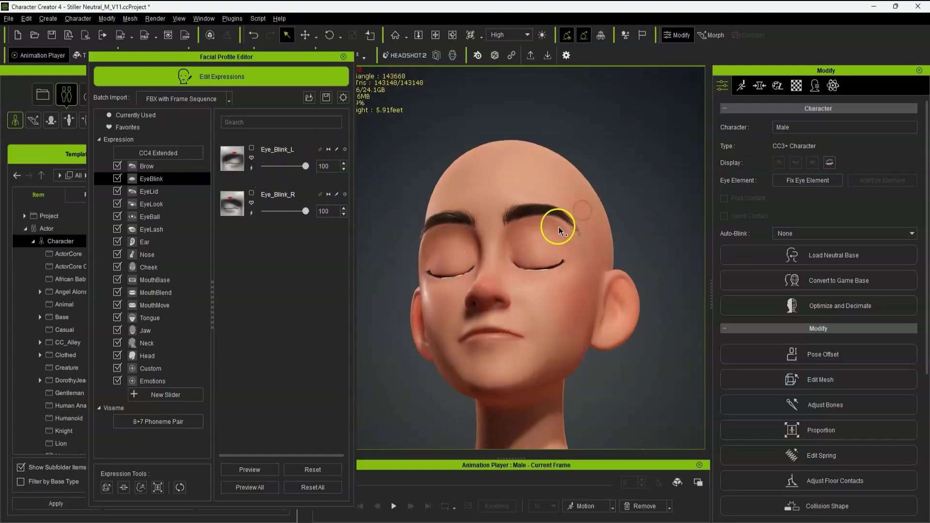
pyautogui.moveTo(559, 227); pyautogui.dragTo(608, 316, button='right')
pyautogui.scroll(-3, 592, 277)
pyautogui.moveTo(592, 276); pyautogui.dragTo(605, 279, button='right')
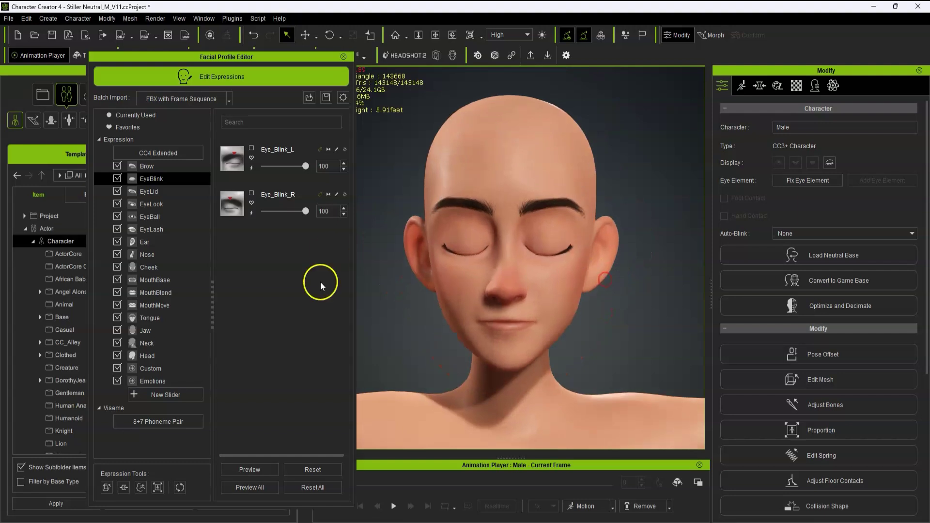
pyautogui.scroll(2, 545, 284)
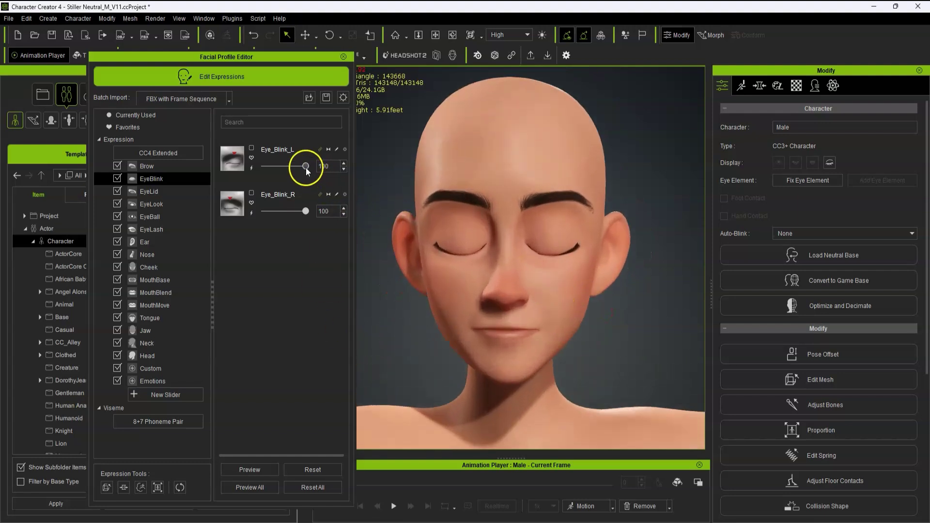
# Return both blink expressions to 0, check the open eyes, and close the Facial Profile Editor
pyautogui.moveTo(307, 170); pyautogui.dragTo(234, 171)
pyautogui.scroll(-2, 515, 265)
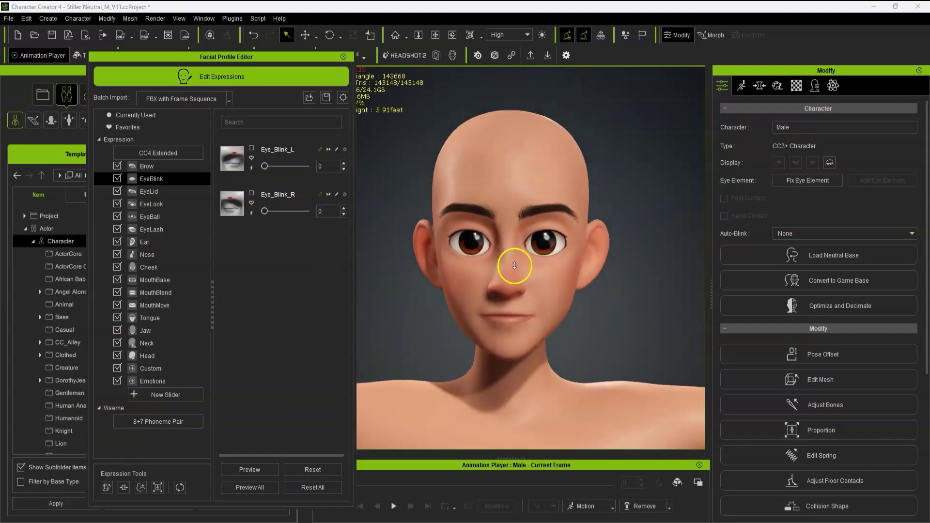
pyautogui.scroll(2, 569, 264)
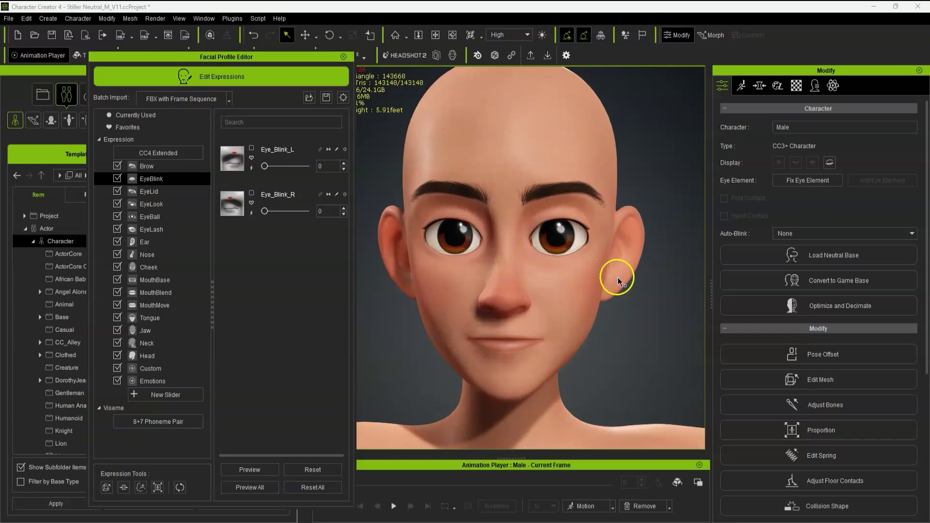
pyautogui.moveTo(617, 277); pyautogui.dragTo(620, 231, button='right')
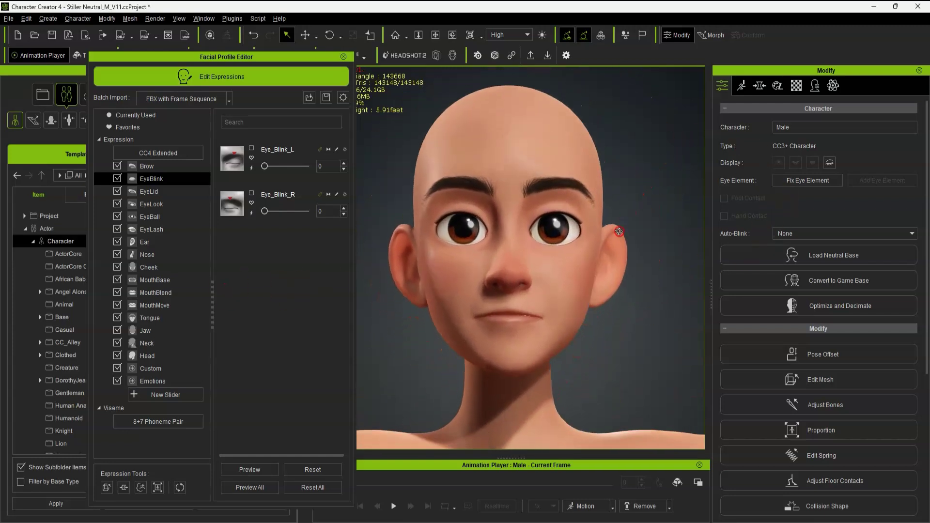
pyautogui.scroll(3, 619, 231)
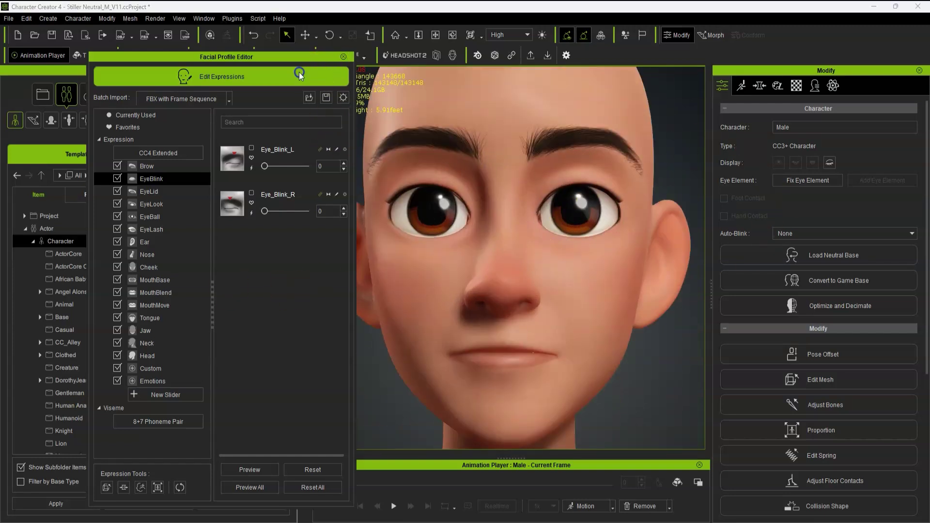
pyautogui.click(343, 57)
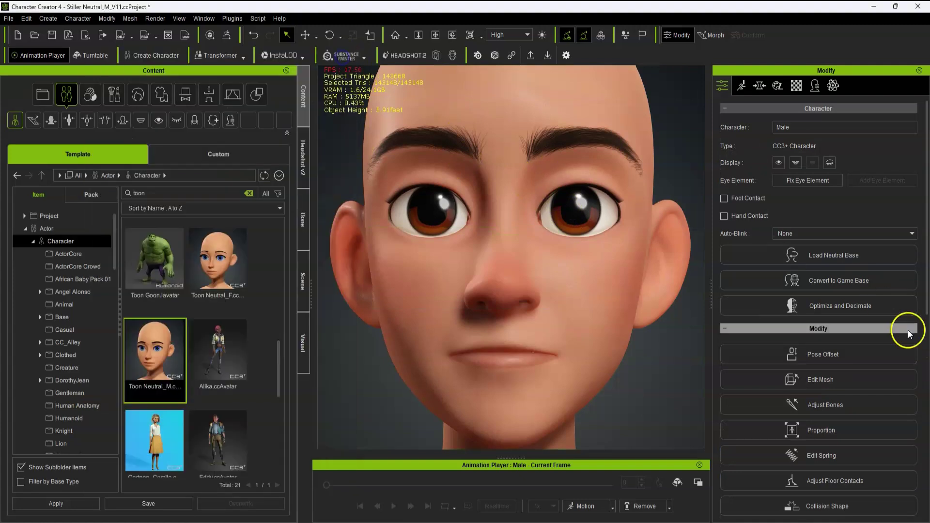
# Start editing the neutral head mesh and examine the upper eyelash of the eye in side view
pyautogui.click(841, 378)
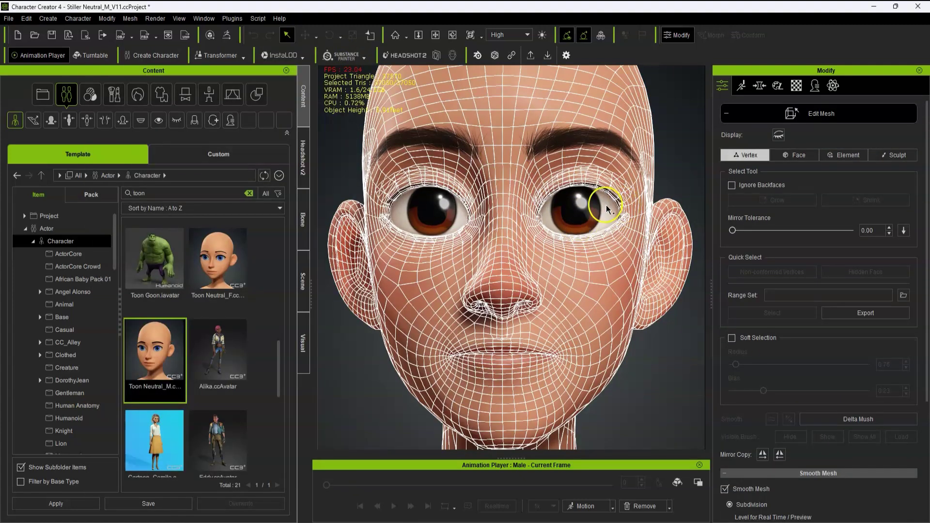
pyautogui.keyDown('alt'); pyautogui.moveTo(606, 205); pyautogui.dragTo(276, 248); pyautogui.keyUp('alt')
pyautogui.keyDown('alt'); pyautogui.moveTo(338, 239); pyautogui.dragTo(474, 327, button='right'); pyautogui.keyUp('alt')
pyautogui.scroll(3, 474, 326)
pyautogui.keyDown('alt'); pyautogui.moveTo(474, 327); pyautogui.dragTo(439, 328); pyautogui.keyUp('alt')
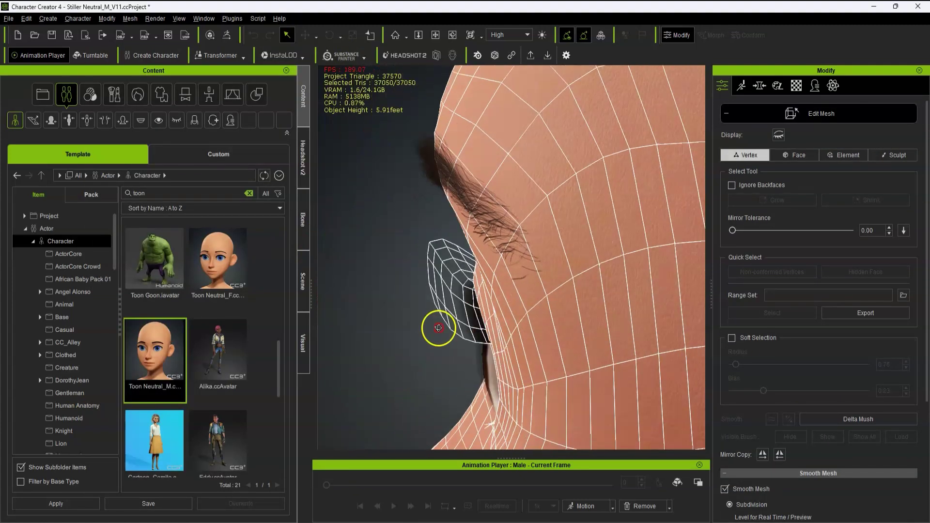
pyautogui.moveTo(438, 328); pyautogui.dragTo(439, 233, button='right')
pyautogui.scroll(-10, 425, 286)
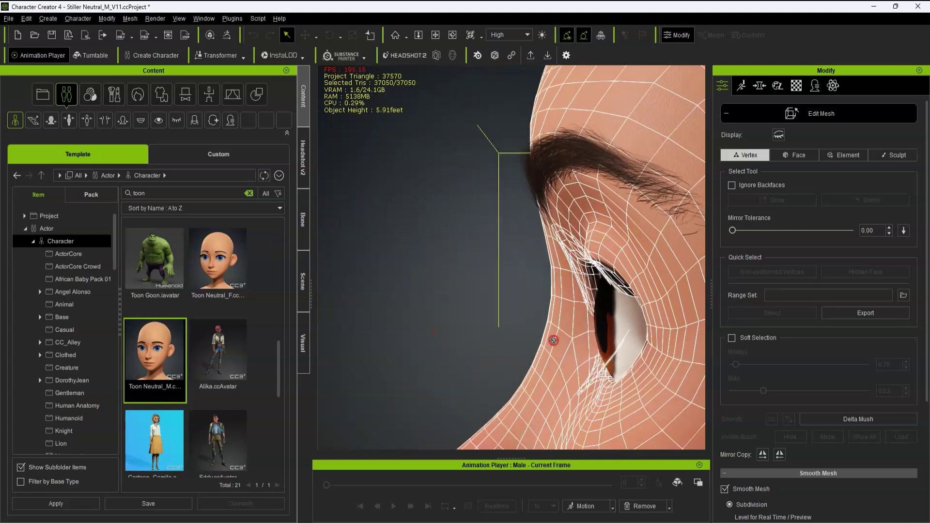